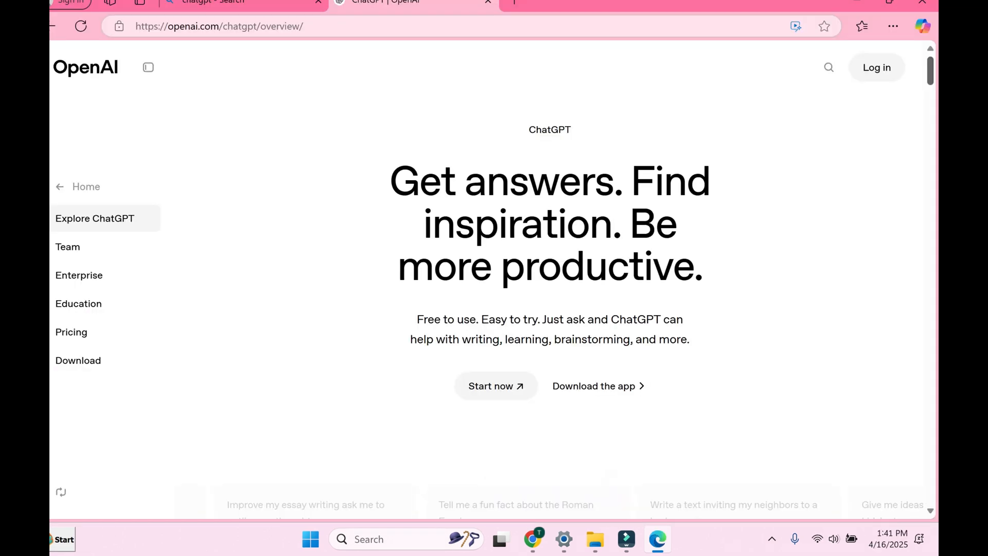
Look over the ChatGPT overview page and choose to log in to ChatGPT
scroll(550, 308, down, 1)
scroll(551, 309, down, 1)
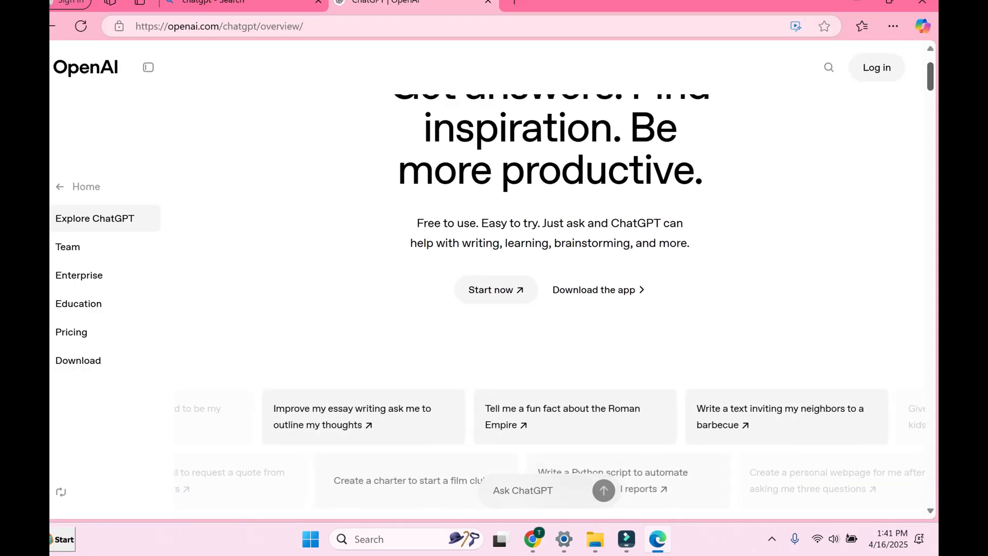
scroll(551, 308, up, 2)
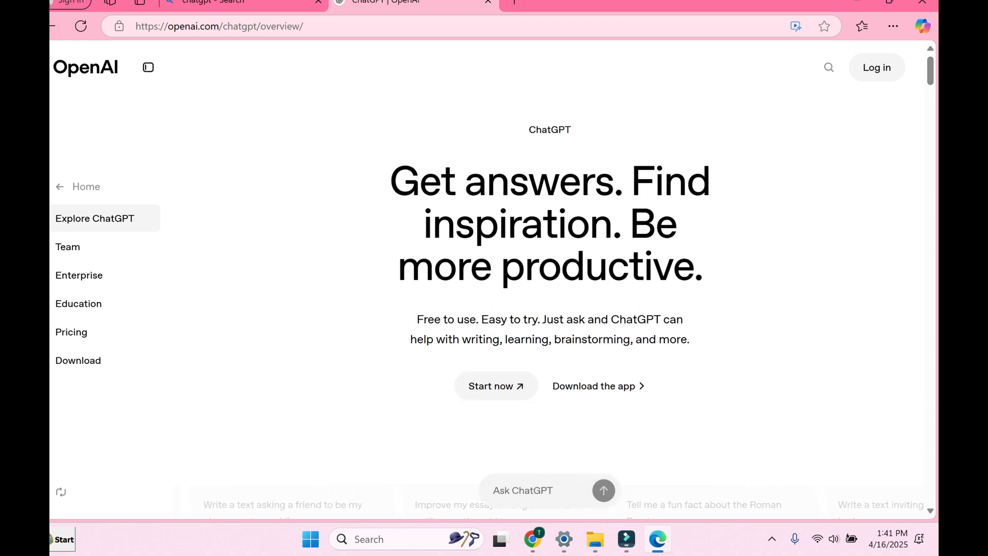
mouse_move(876, 68)
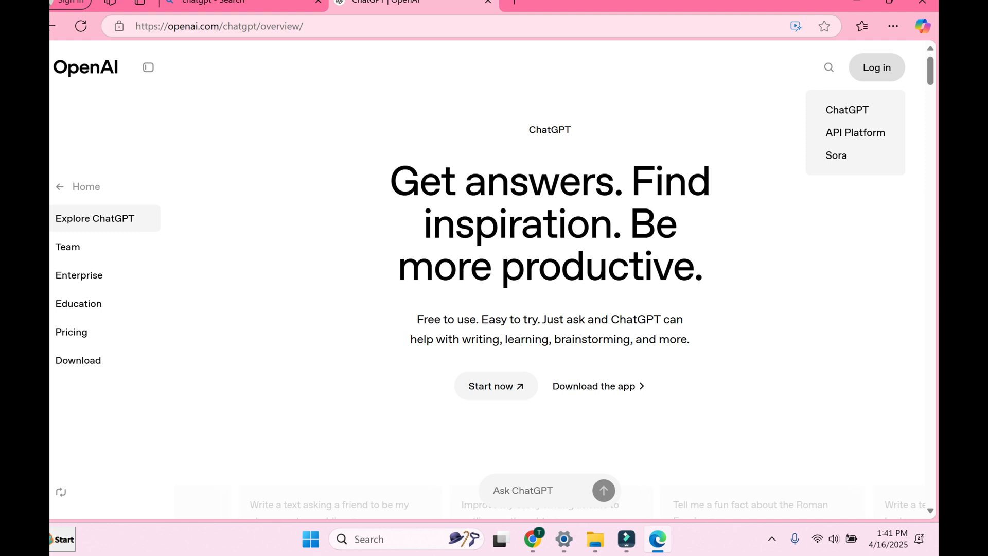
click(846, 109)
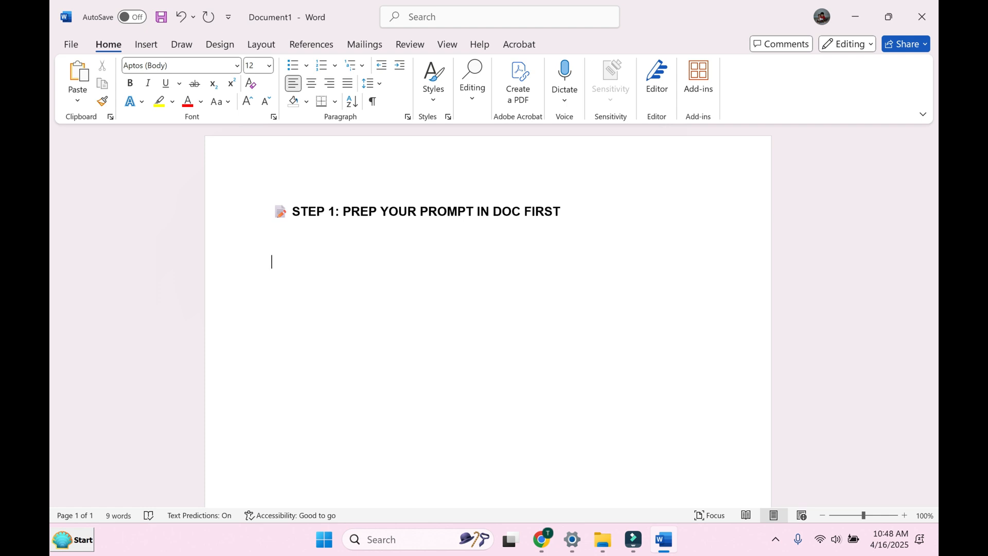
Start the prompt below the heading with "Create an illustrated Barbie-style action figure box."
text(Create an i)
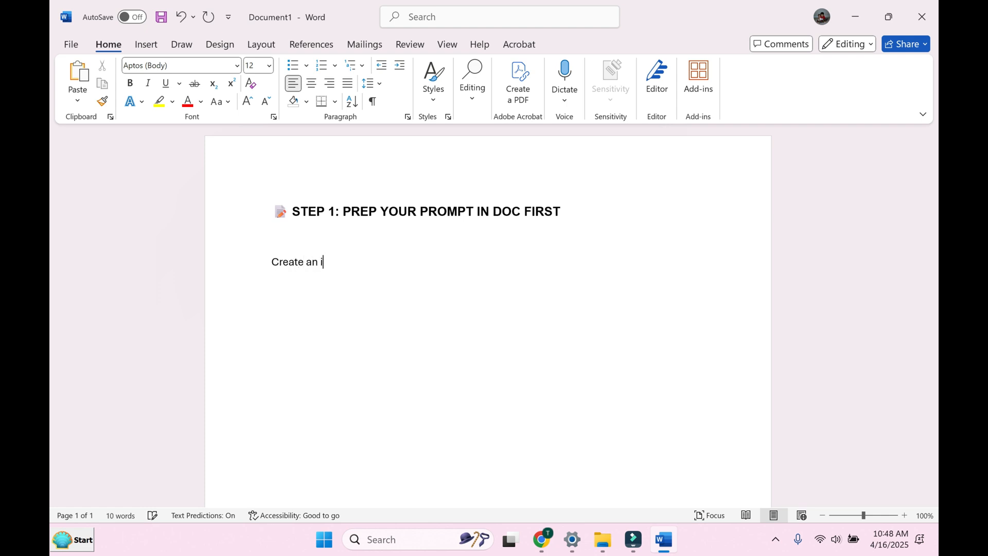
text(llustrated Barbie-st)
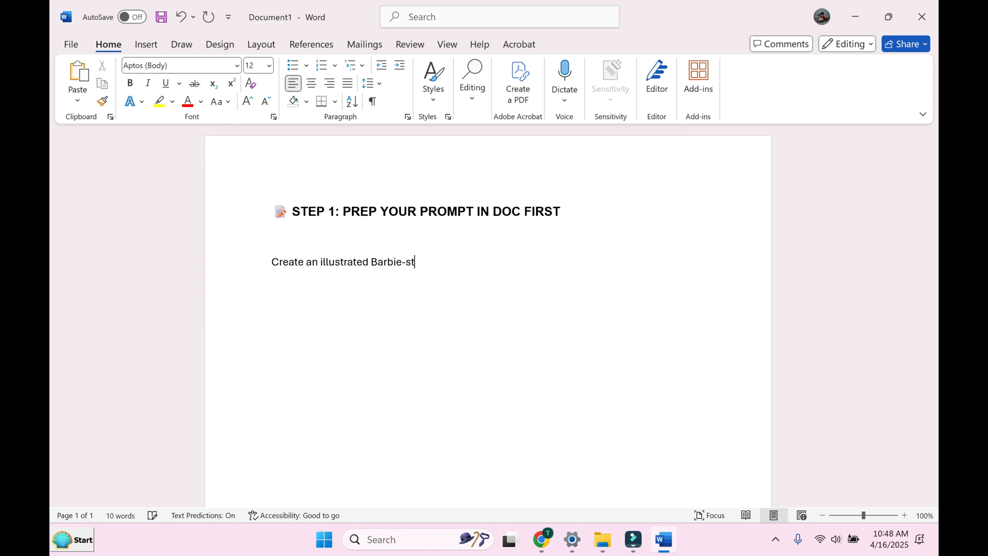
text(yle action figure box.  The doll)
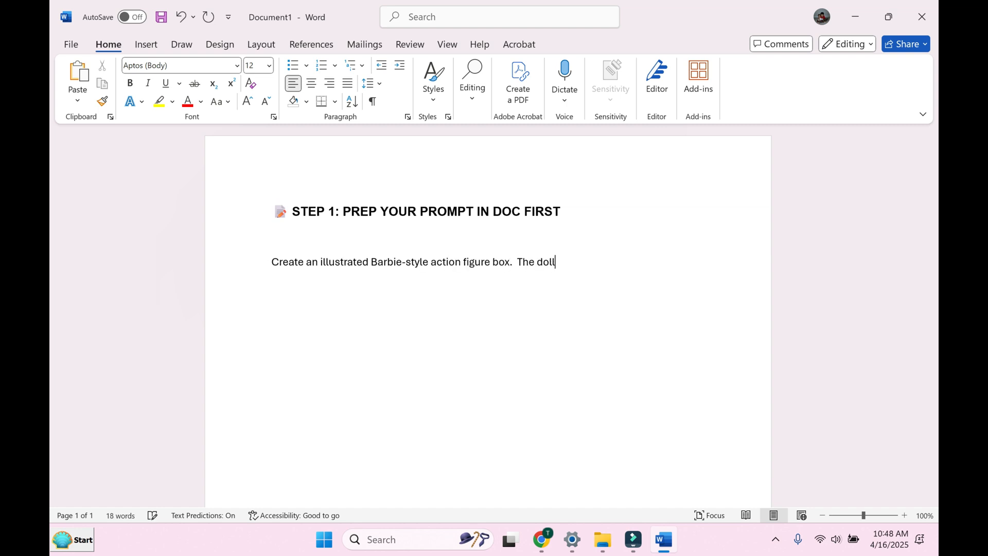
Describe the doll as a female content creator with long, layered brown hair, soft brown eyes, natural feminine features and a confident, pretty expression
text( should look like a female content creat)
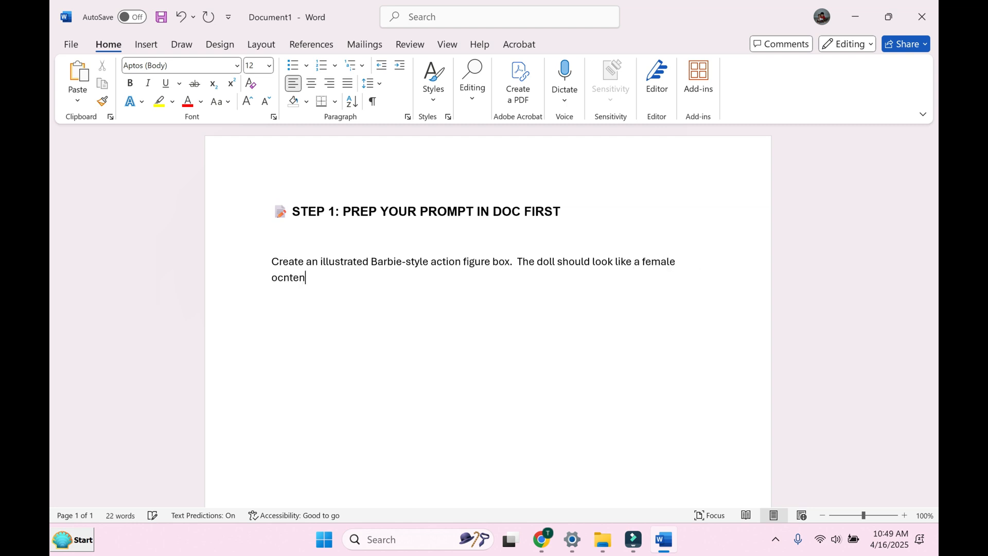
text(orwith long, layered brown hair)
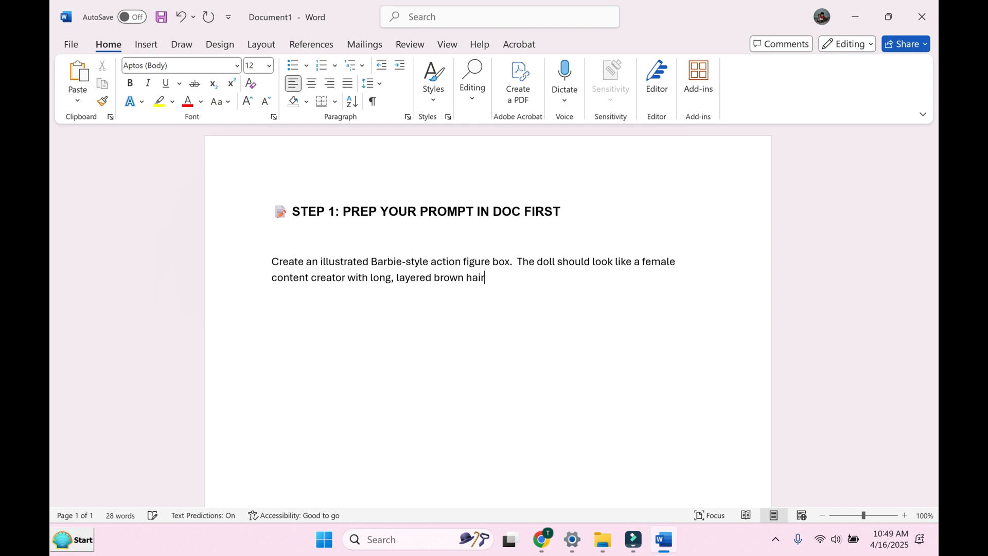
text(, soft brown eyes, natural feminine features, and)
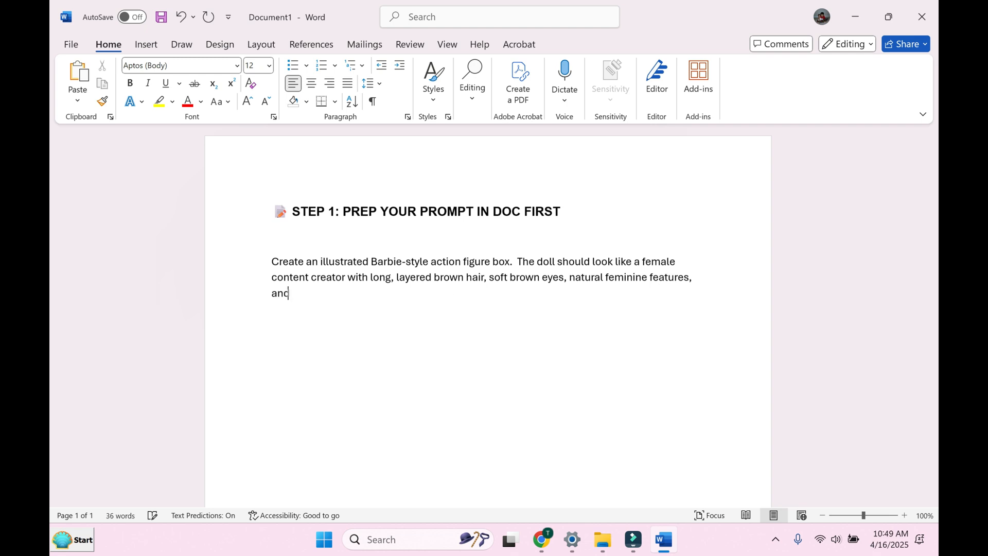
text( a confident, pretty)
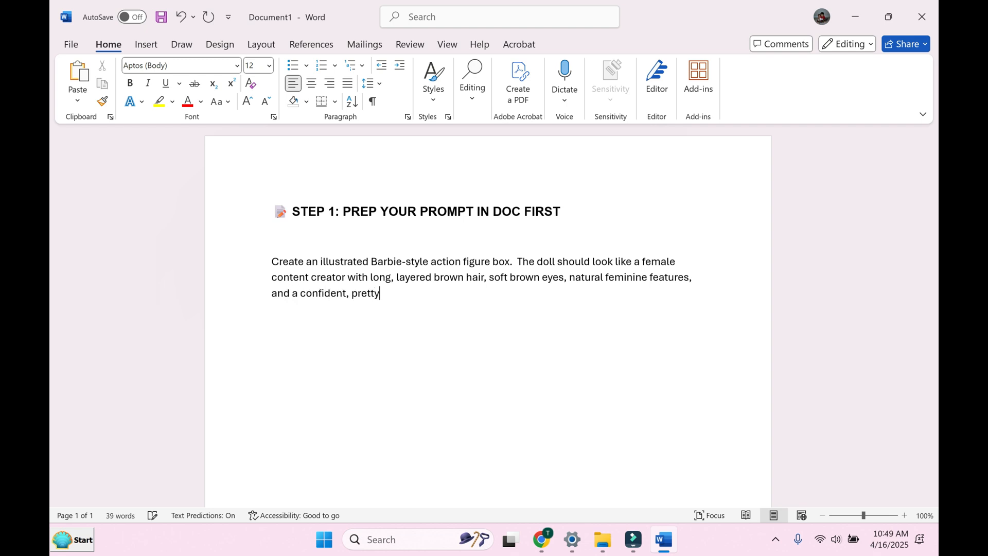
Continue the prompt with the outfit: a black zip up sweatshirt and a white hat, both showing the channel name
text( smile.  She's wearing a black zip up sweatshirt that says, "Creations with R)
key(BackSpace)
text(Tory" and a white h)
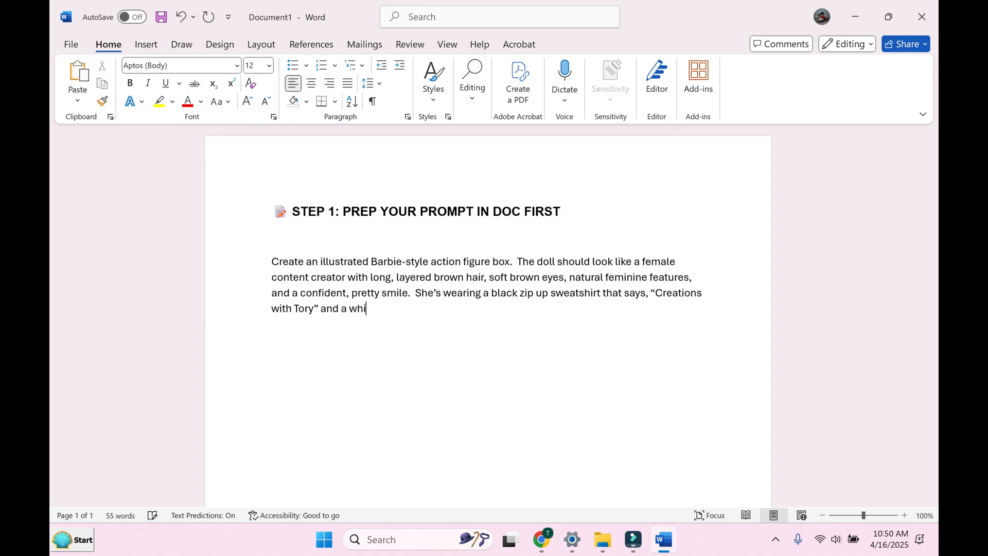
text(at, that says Crea)
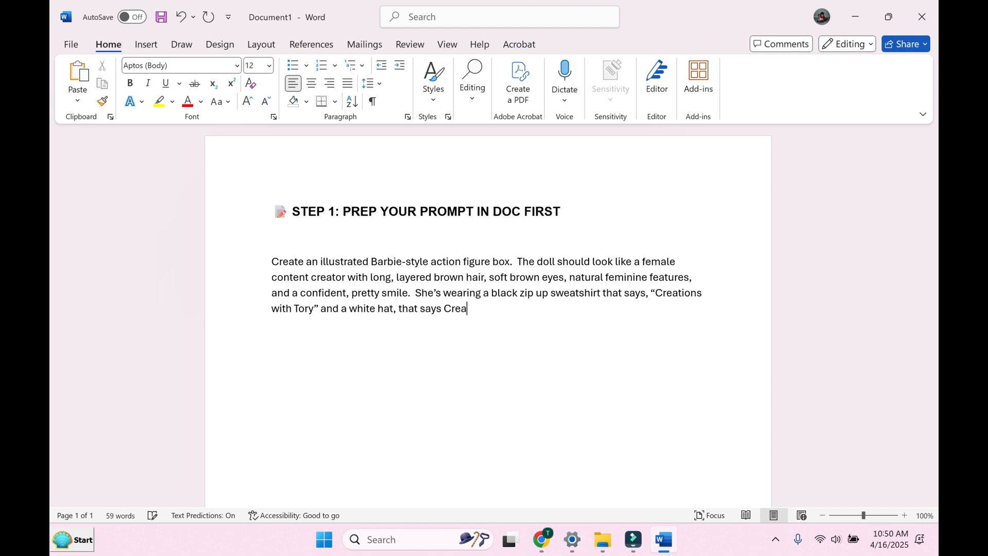
text(tions with Tory and underneath t)
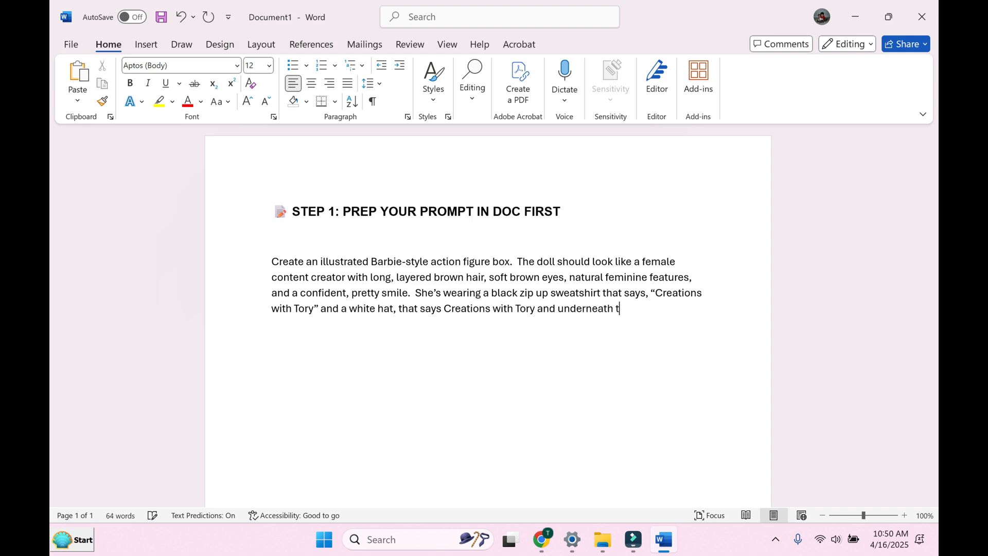
Specify in the prompt that the hat says Subscribe underneath the channel name, in a hot pink color
text(hat it says Subscribe, the )
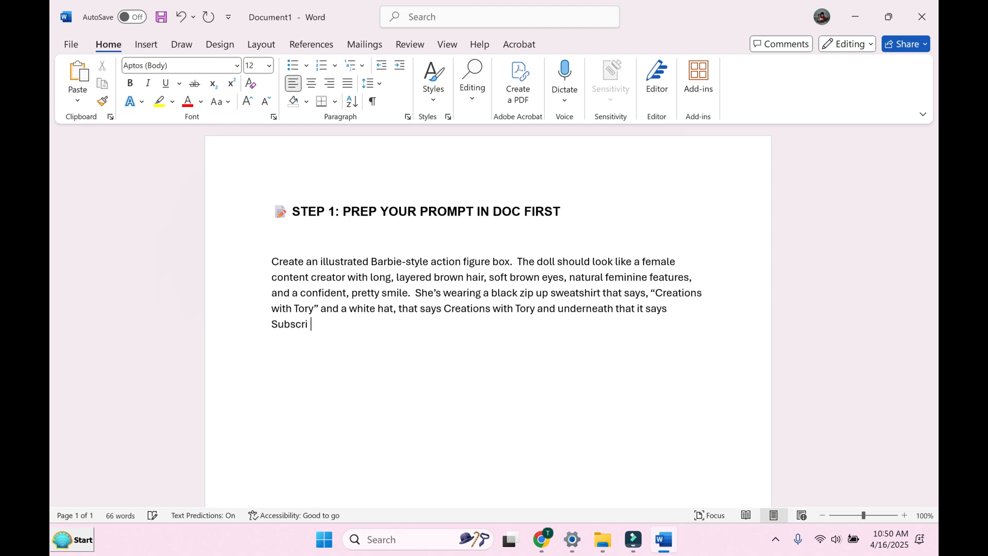
text(subscribe is in hot pink)
click(414, 324)
text(a)
click(461, 324)
text(color.  She shou)
Write that she should have a visible bust (tasteful), be wearing jeans, and be holding a Starbucks style pink to-go cup
text(ld h)
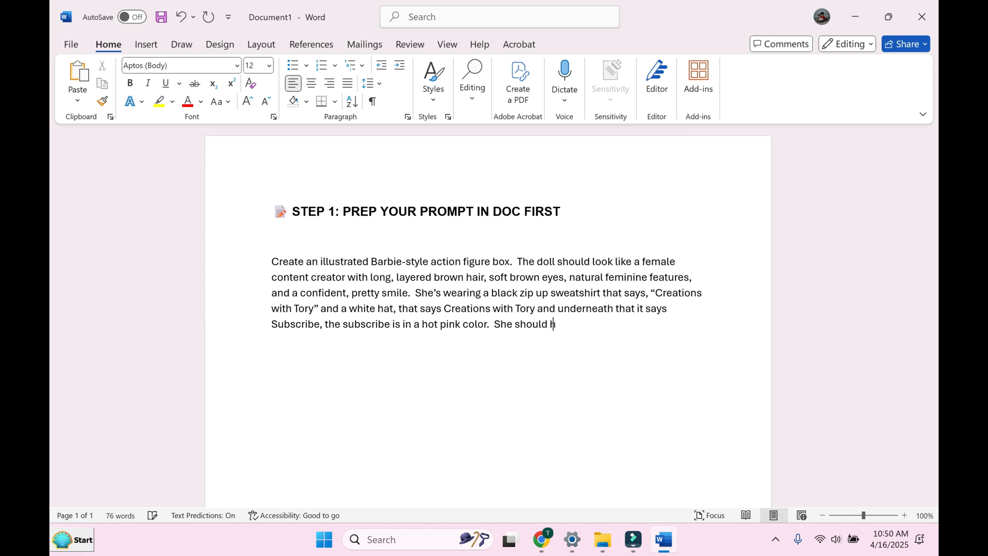
text(ave a visible bust (tasteful), wearing j)
key(BackSpace)
text(jeans, and holding a)
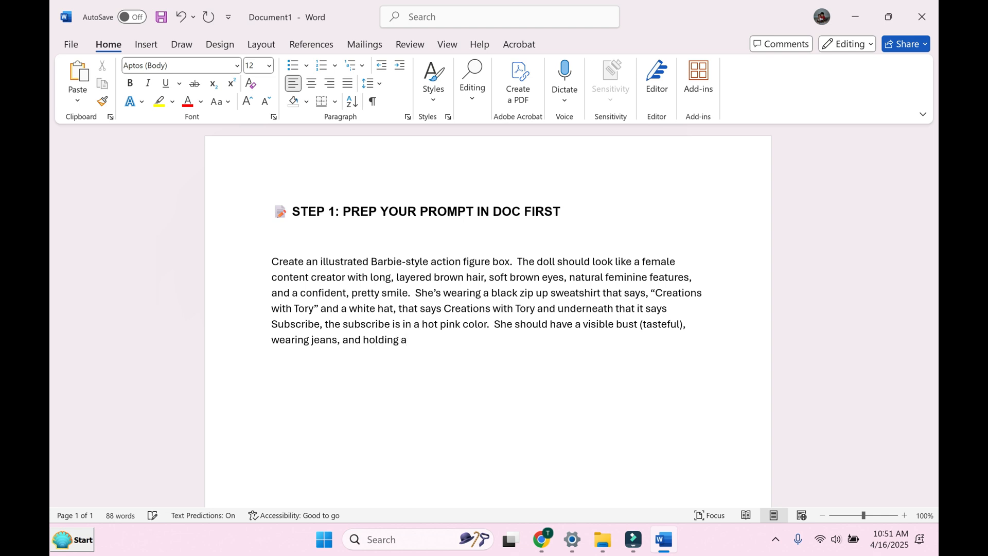
text( Starbucks style pink to-go cup.  Add acc)
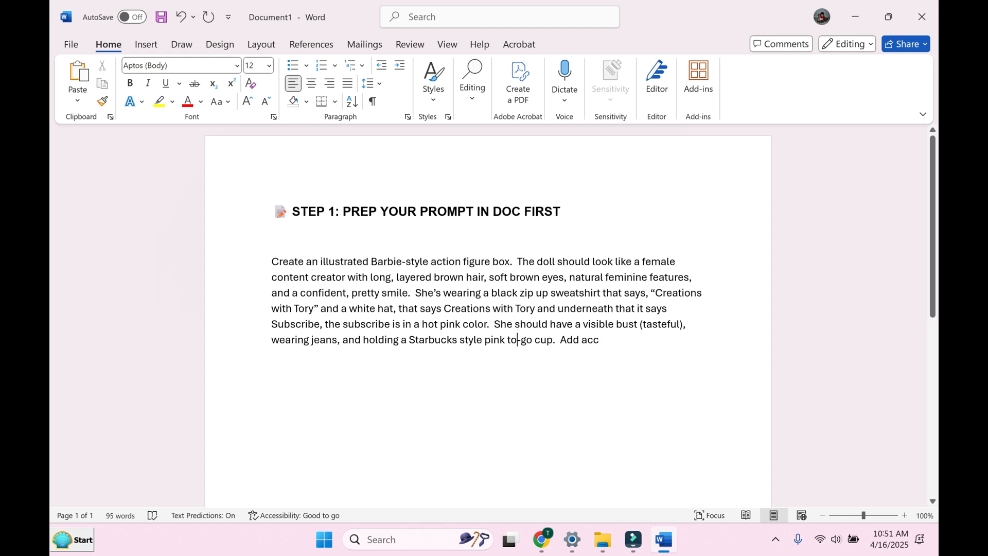
Request accessories around her in individual blisters: a camera, tripod, planner, pink coffee cup, and a LED video light panel on a tripod
text(essories arou)
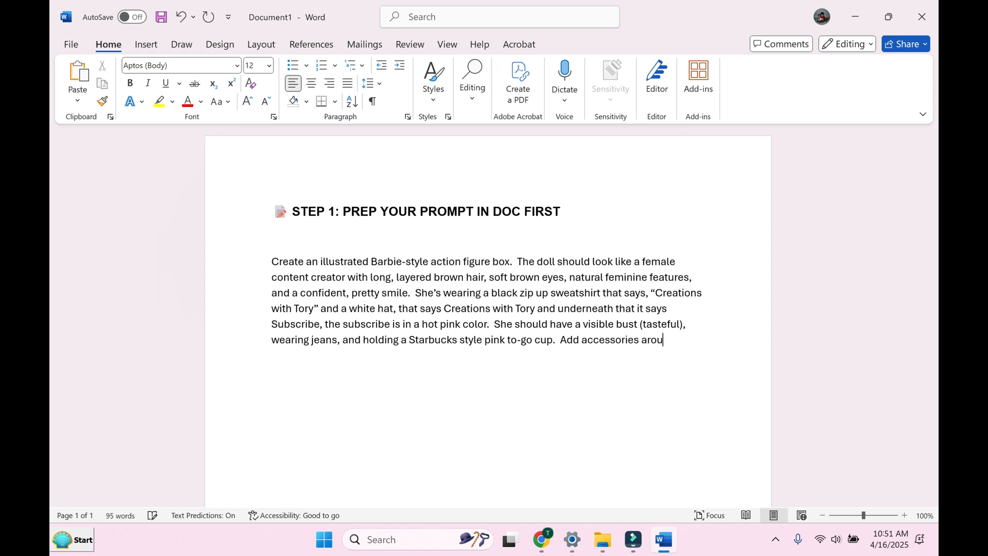
text(nd her inside the box, in indi)
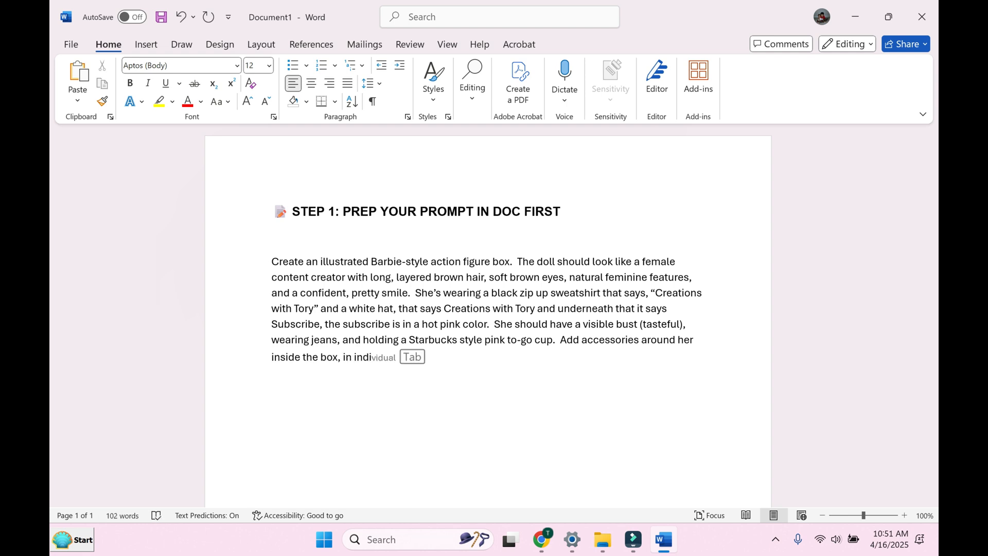
key(Tab)
text(blisters, like a)
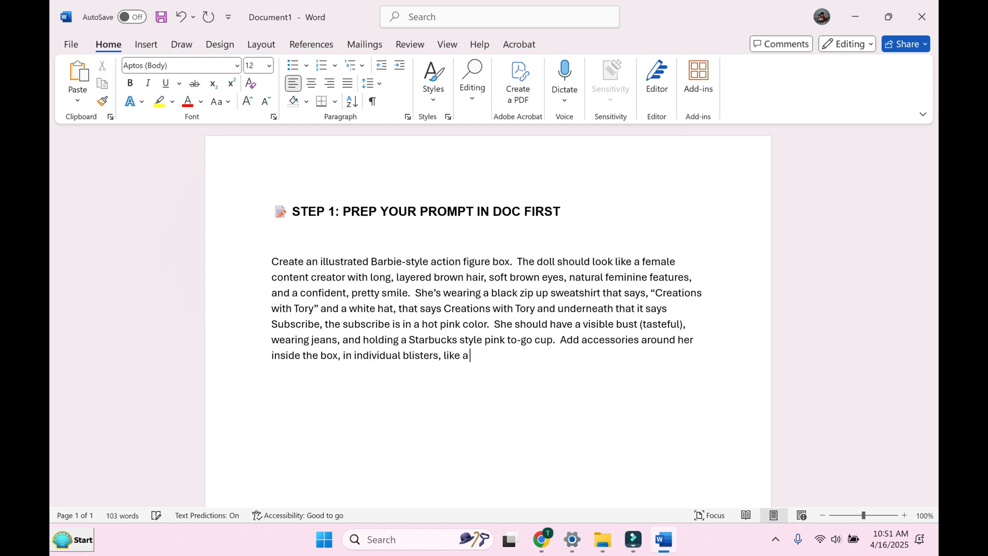
text( camera, tripod, planner, pi)
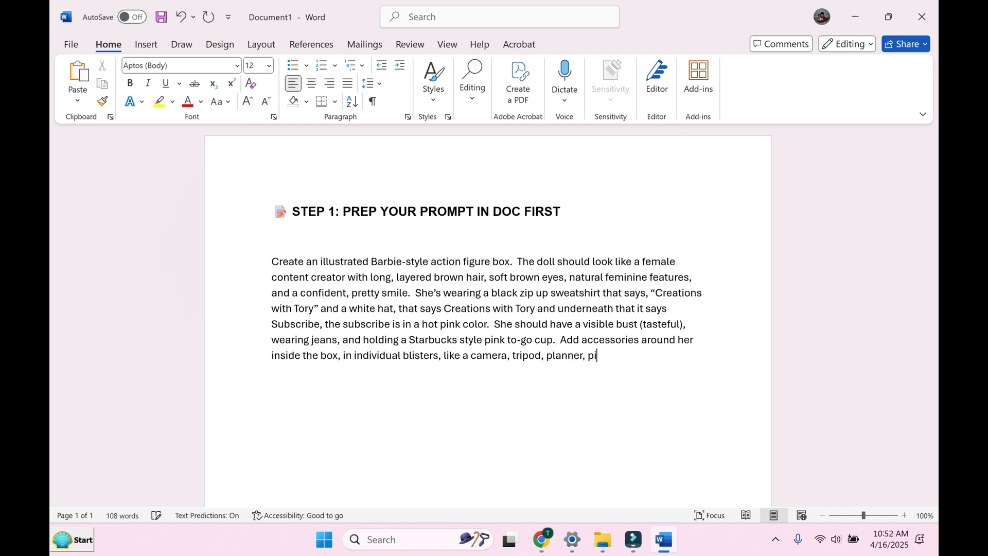
text(nk coffee cup, and a )
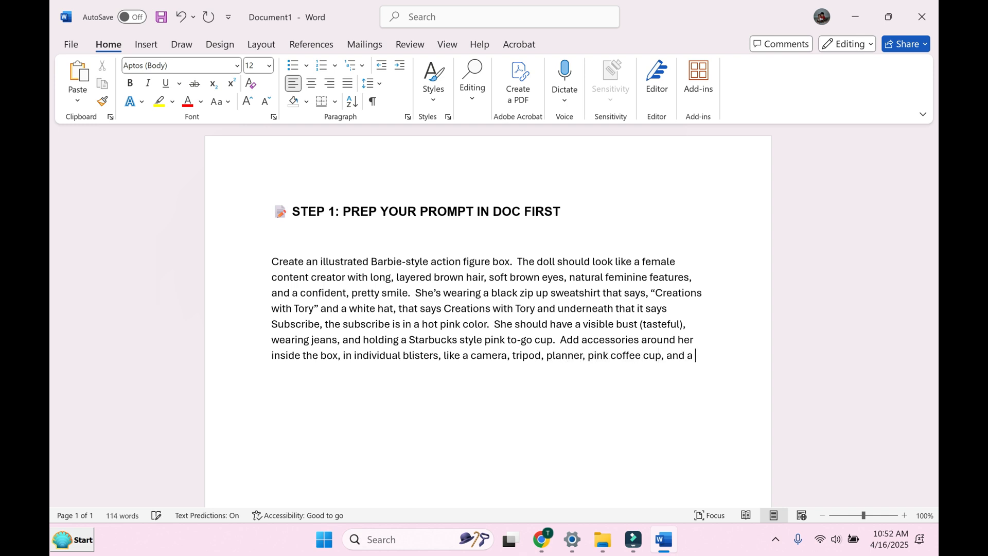
text(LED video light panel on a trip)
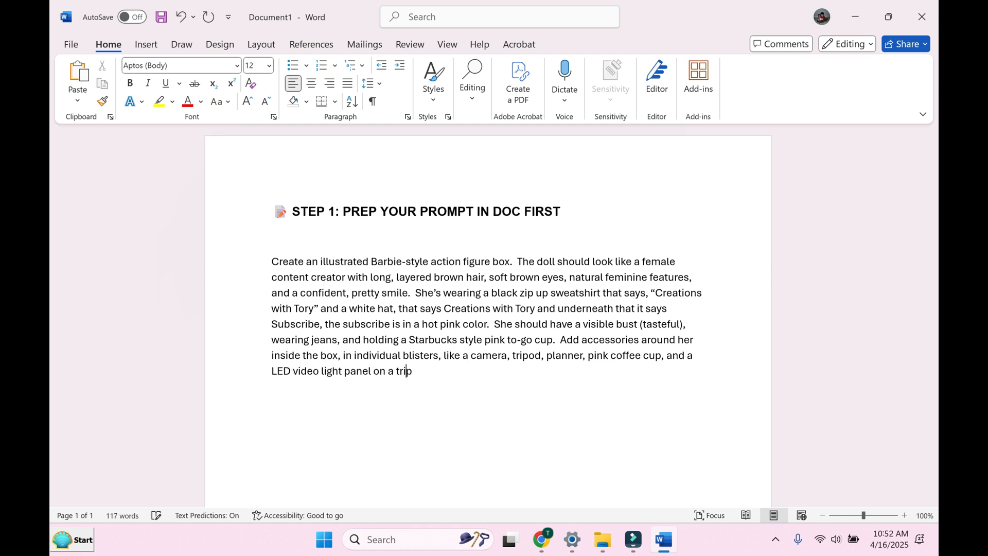
Add to the prompt that a sparkly pink background is used inside the box
text(od.  Use a sparkley pink backg)
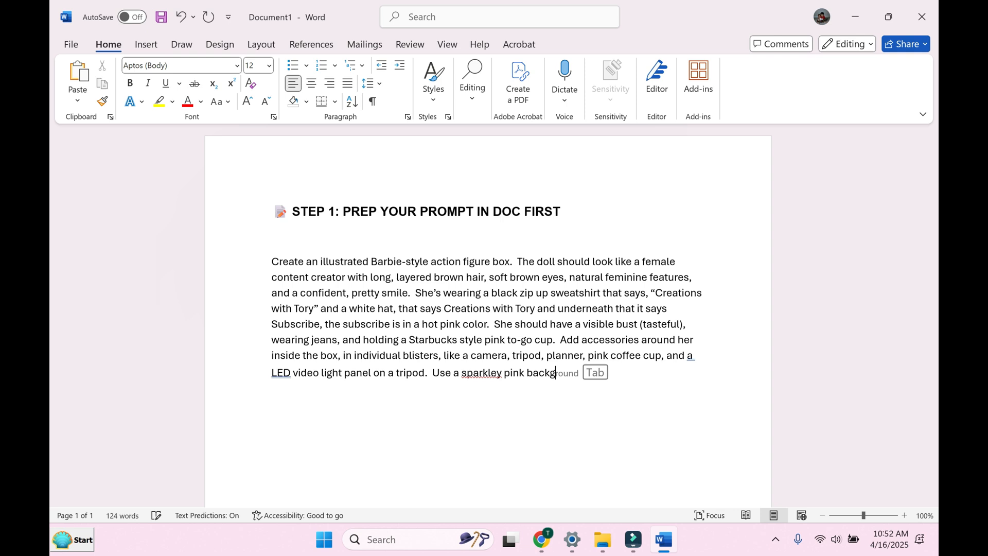
key(Tab)
text(inside)
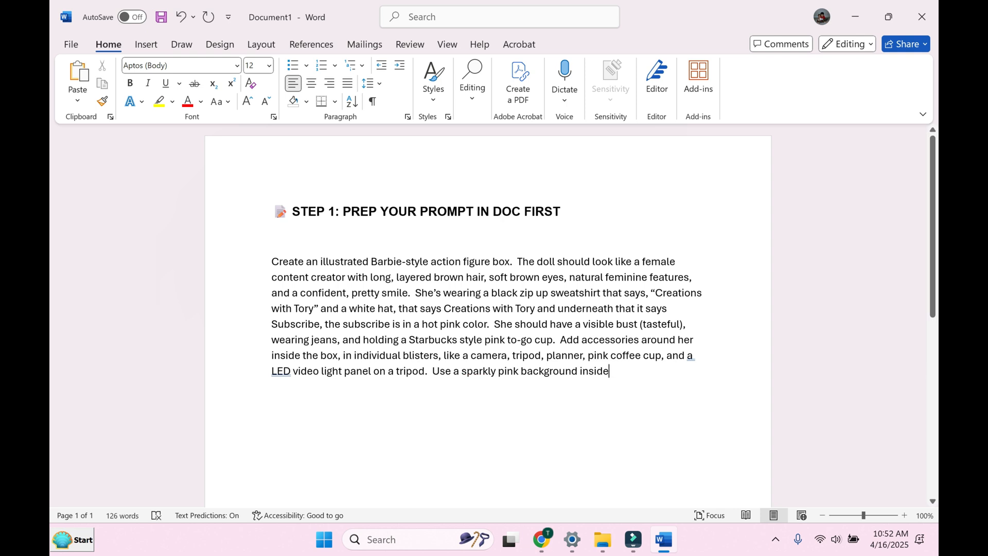
Specify that the package should say "This Barbie creates content" in bold white text, with the Barbie logo
text( the box.  The package should say)
text(, This Barbie c)
text(reates content" in b)
text(old white te)
text(xt, with the b)
text(arbie logo and social )
Finish the prompt with social media icons at the bottom: Youtube, TikTok, LTK and Threads, followed by the creator's handle
text(media icons at )
text(the bottom: You)
text(tube, TikT)
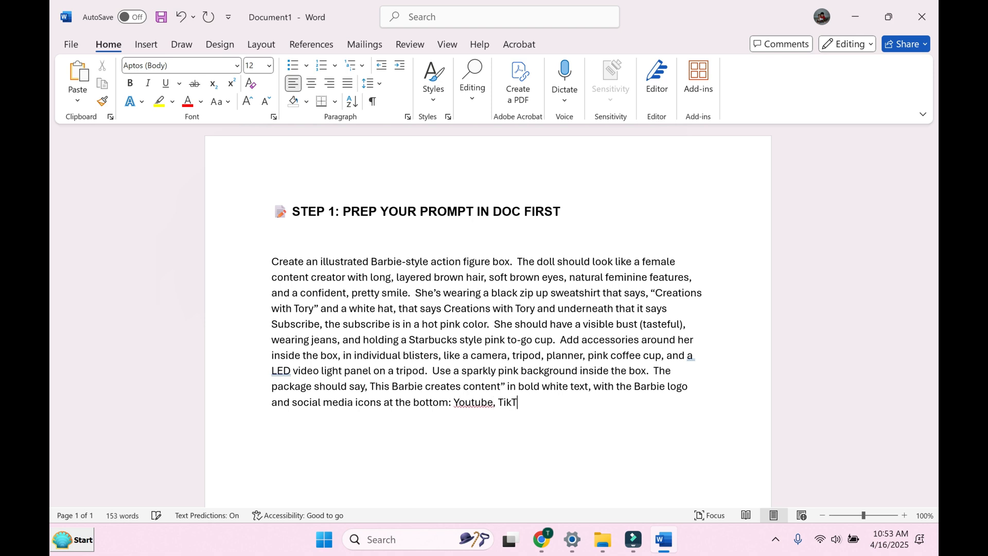
text(ok, LTK, Threads @creations)
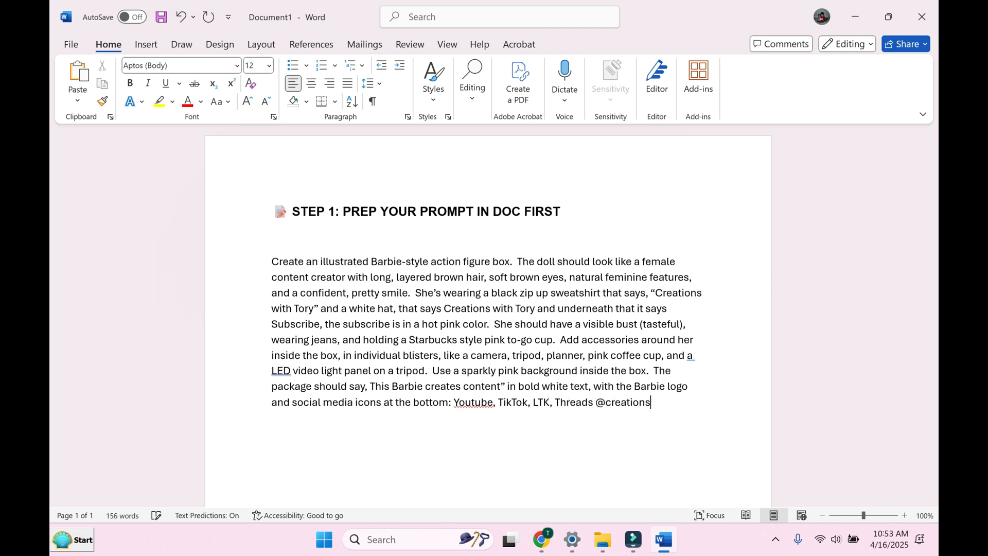
text(withtory.)
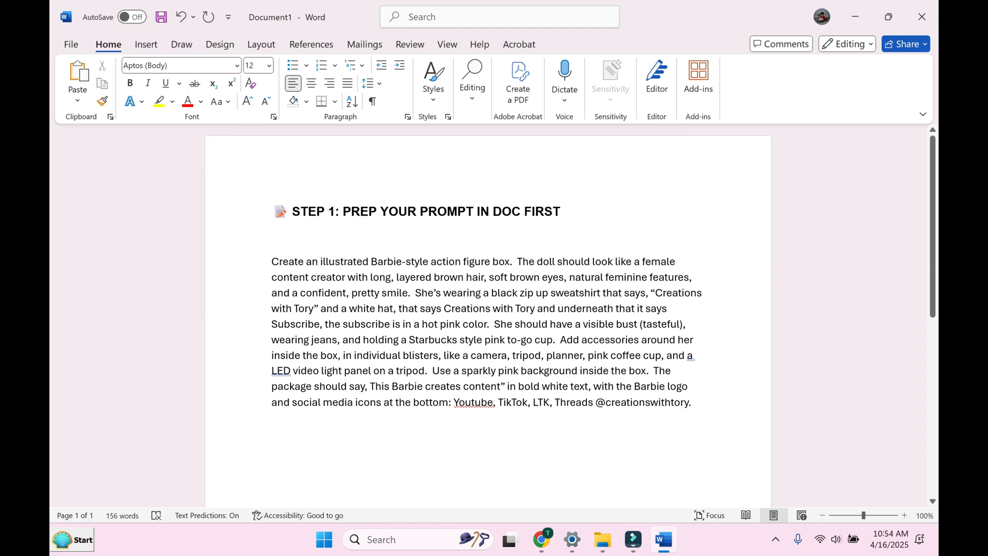
Replace the channel name in the sweatshirt description with "You-Tube"
double_click(678, 293)
text(Your)
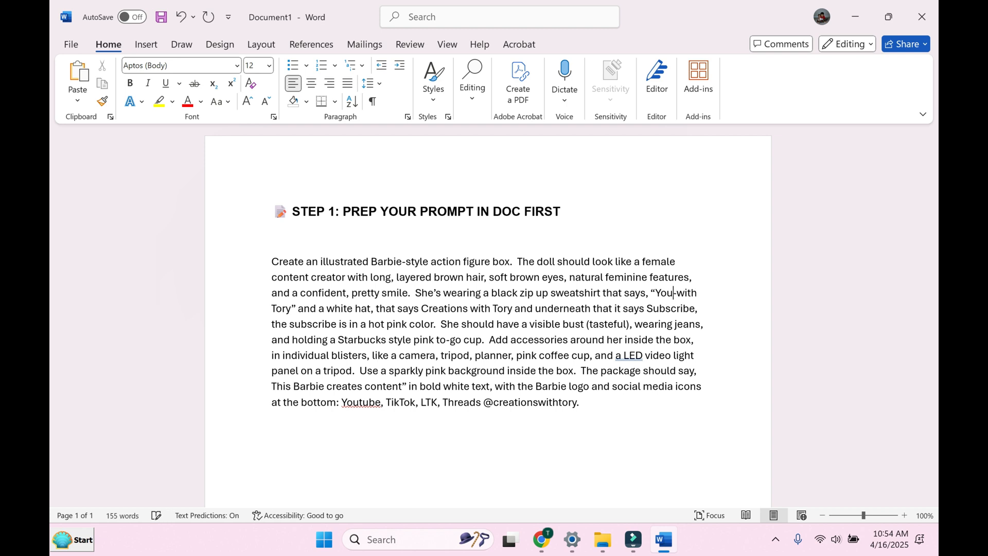
text(Tub)
key(Delete)
key(Delete)
key(Delete)
key(Delete)
key(Delete)
key(Delete)
key(Delete)
key(Delete)
key(Delete)
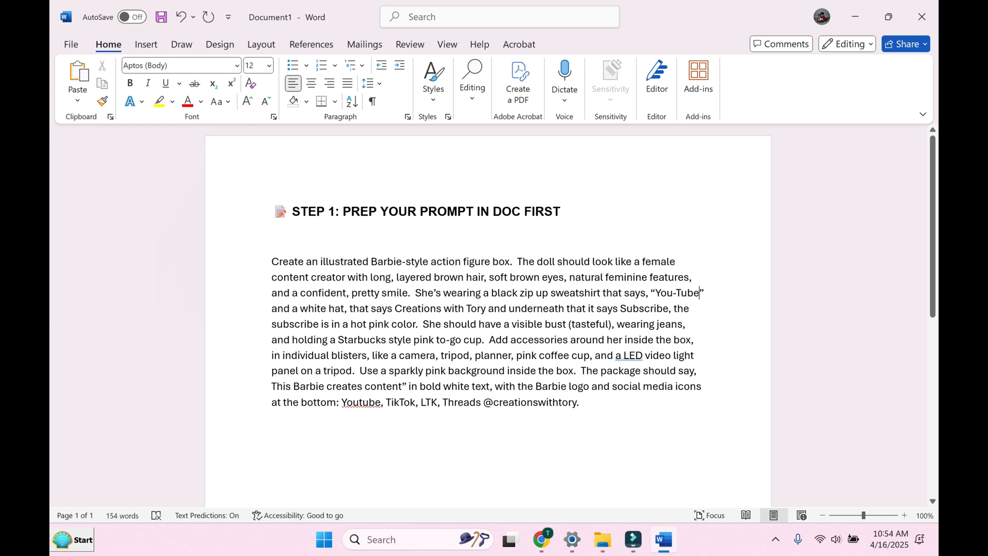
Insert "She is also wearing a diamond necklace & diamond earrings." after the sentence about the hot pink color
click(422, 324)
text(She is also)
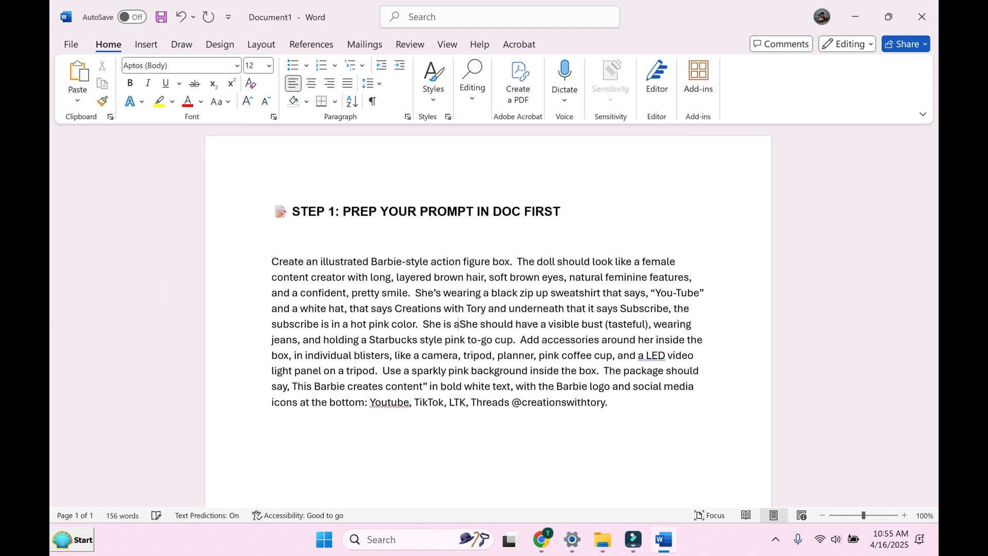
text( wearing a d)
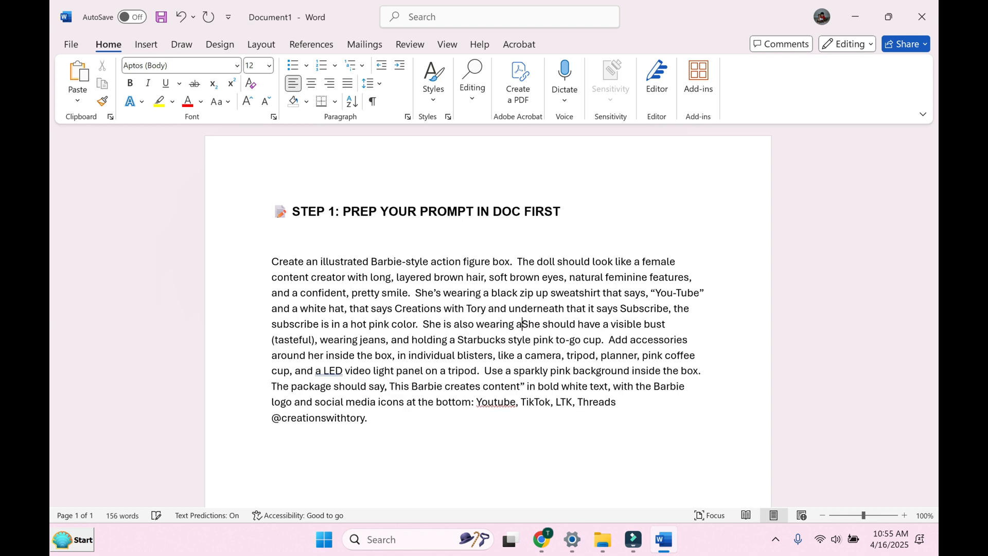
text(iamond necklace.)
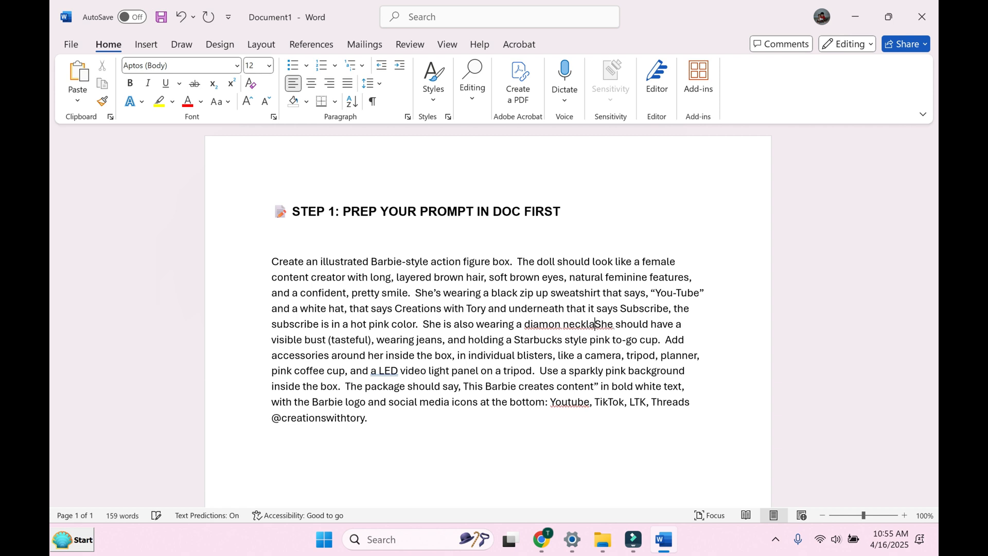
key(BackSpace)
key(BackSpace)
text(& diamond earrings.)
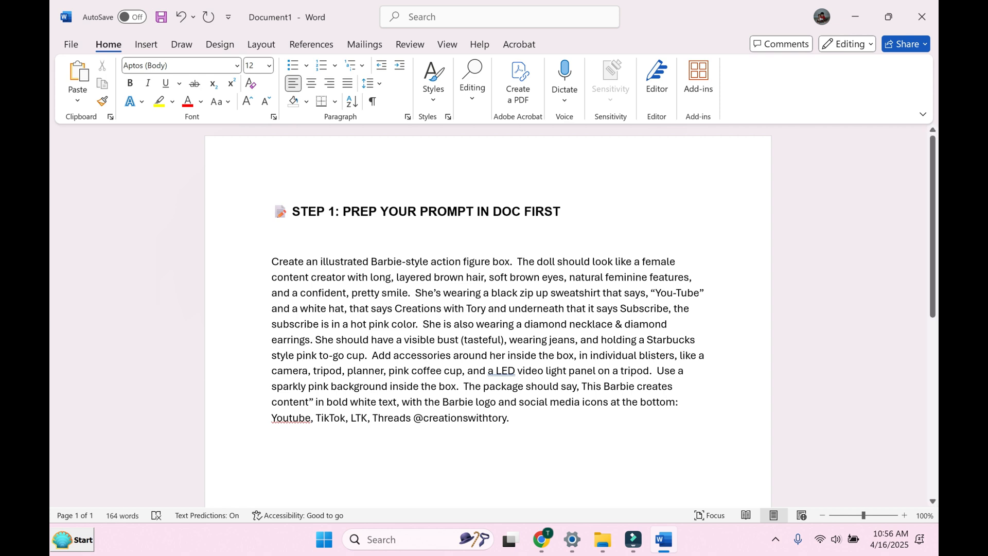
Copy the entire prompt paragraph below the STEP 1 heading
drag(509, 419, 271, 261)
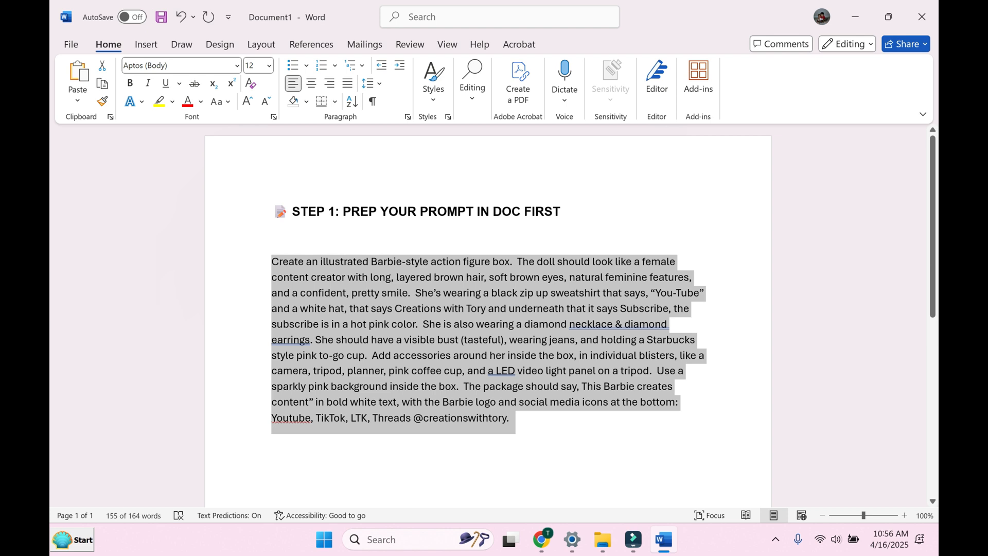
right_click(430, 337)
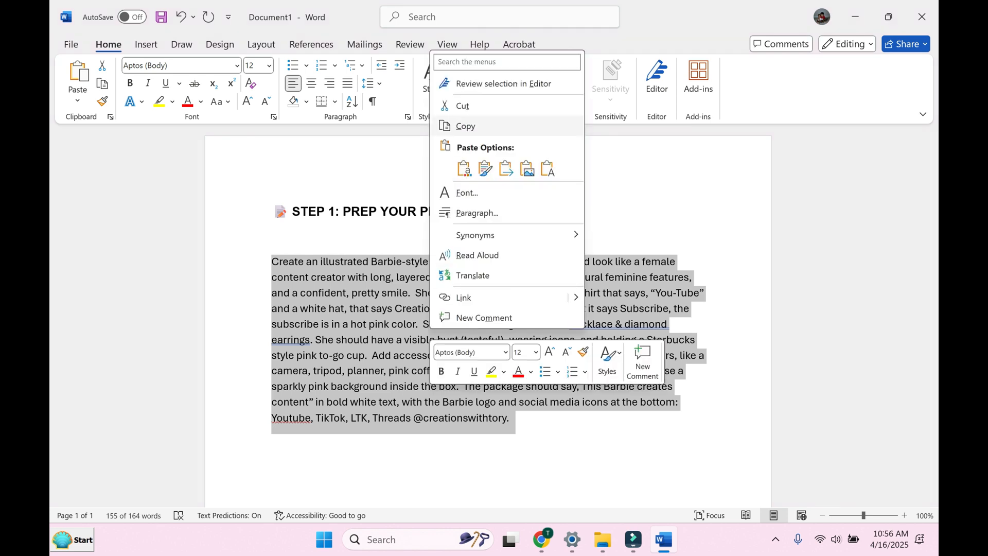
click(463, 124)
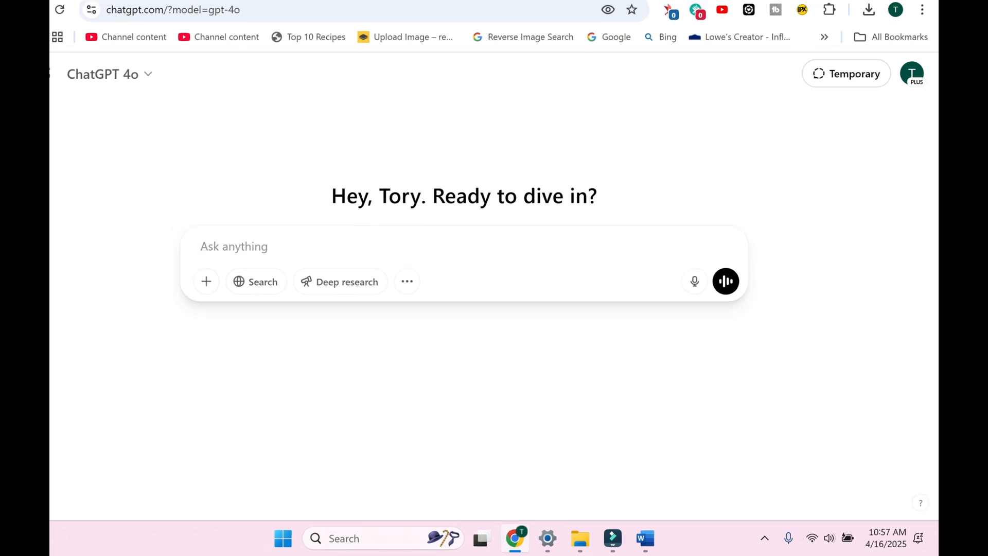
Switch to ChatGPT, paste the copied prompt into a new chat and send it
key(ctrl+v)
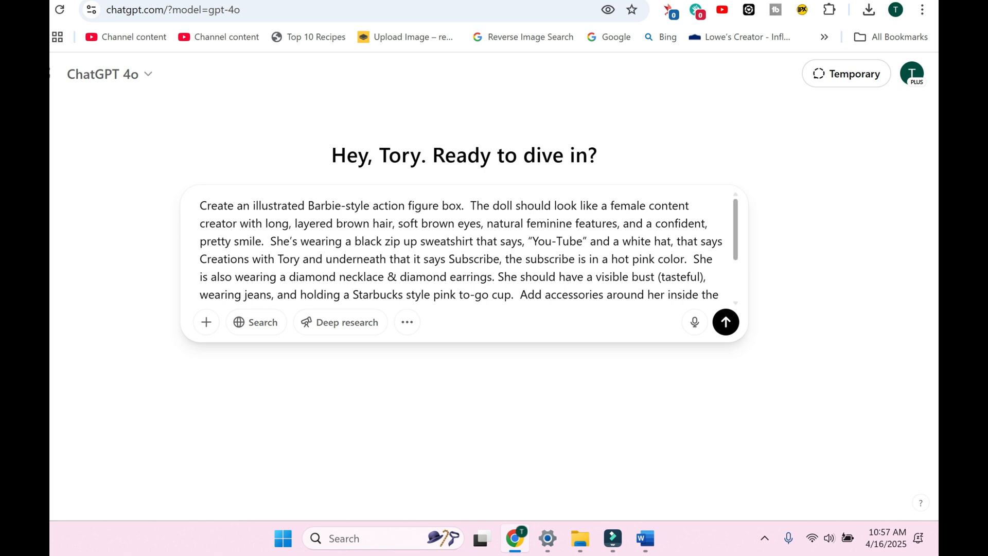
scroll(463, 250, down, 2)
scroll(463, 250, up, 3)
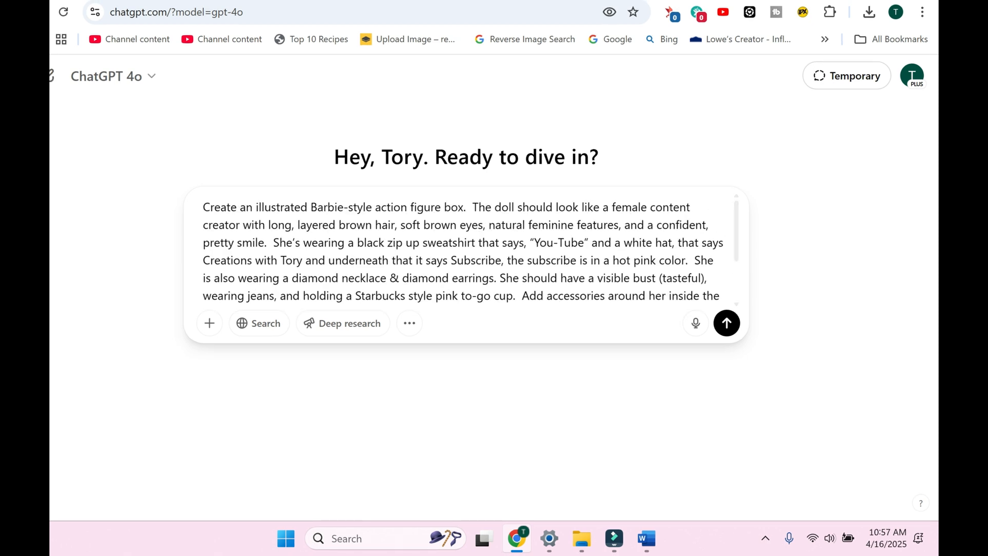
key(Return)
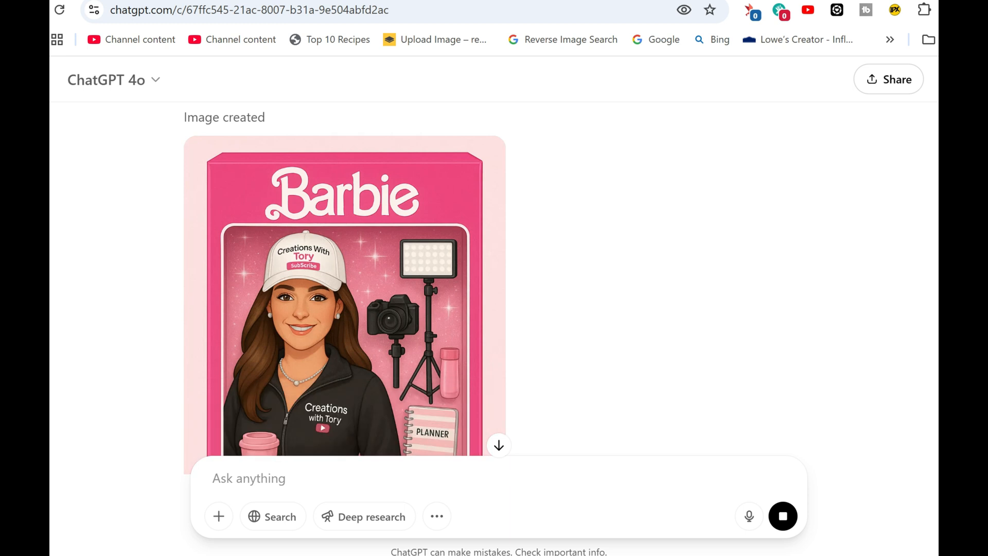
Review the generated Barbie box and begin a reply with "looks good, but.....the image does reflect my signature facial features."
scroll(345, 278, down, 2)
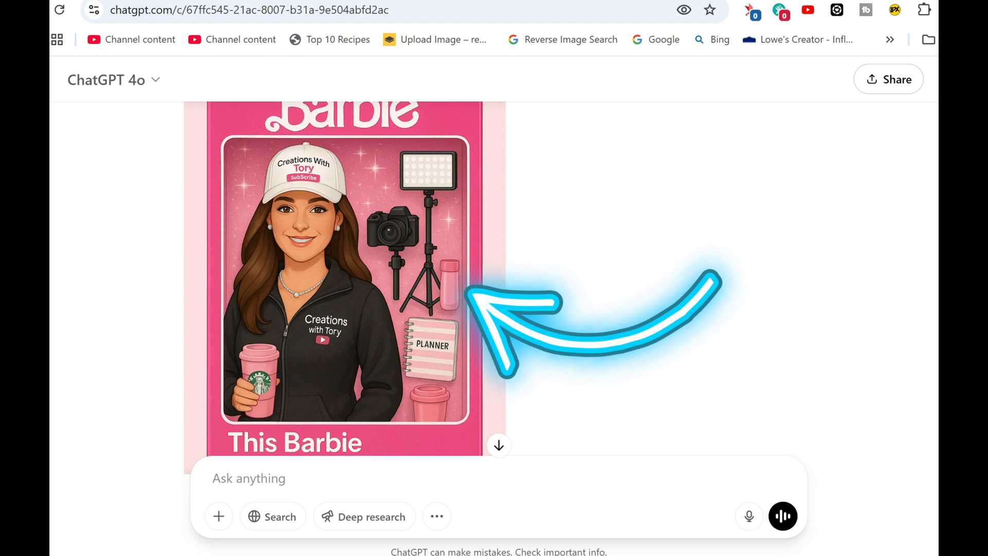
scroll(345, 278, down, 2)
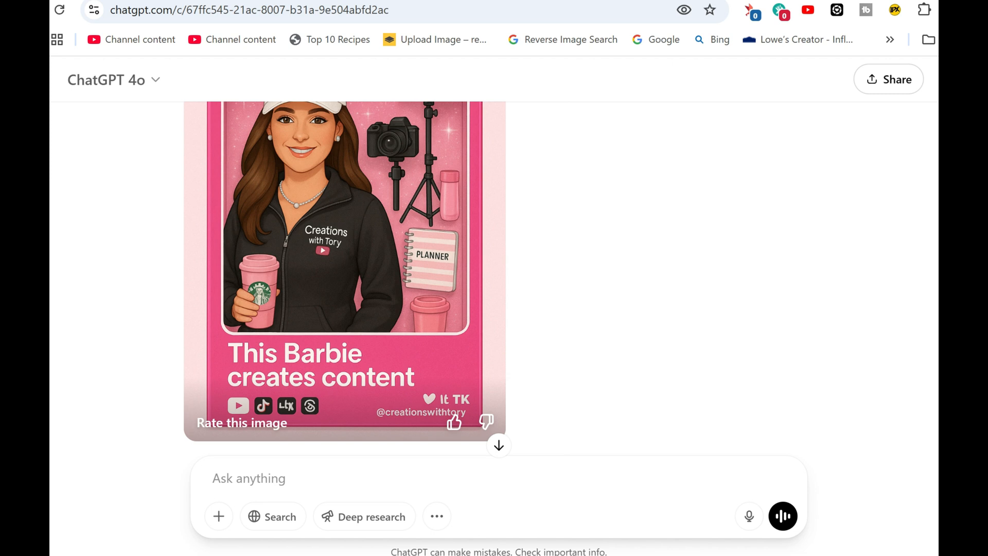
scroll(344, 278, up, 1)
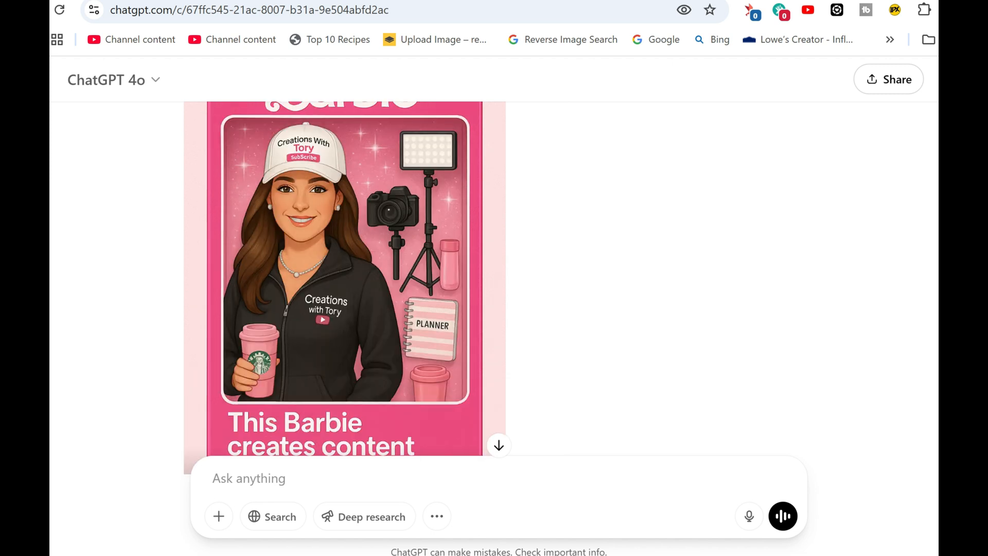
text(lo)
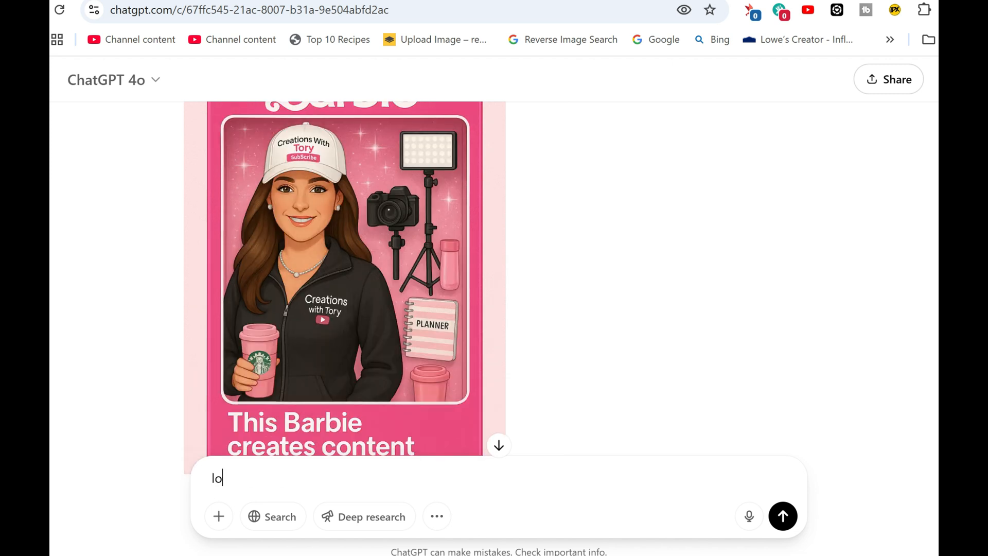
text(oks good, but.....the ima)
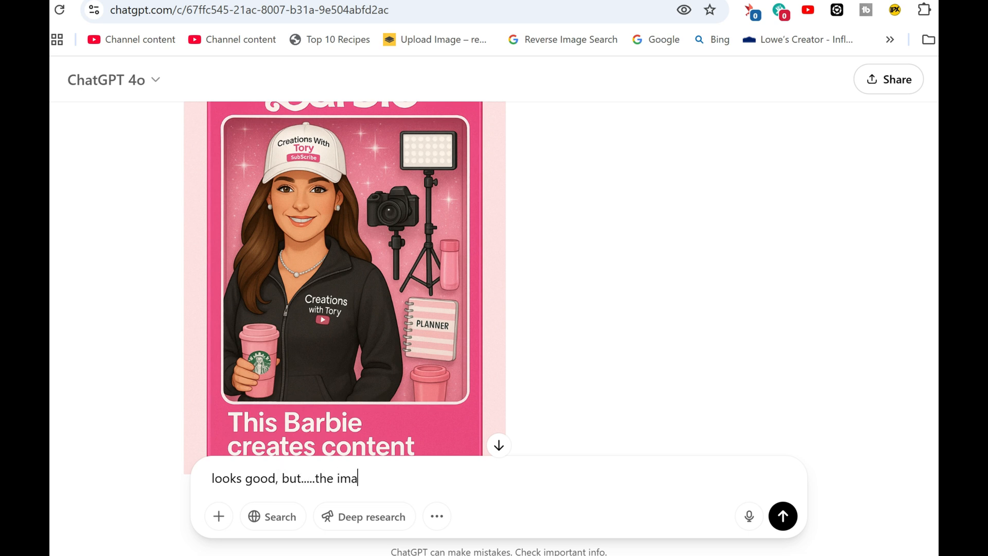
text(ge does reflect my signatur)
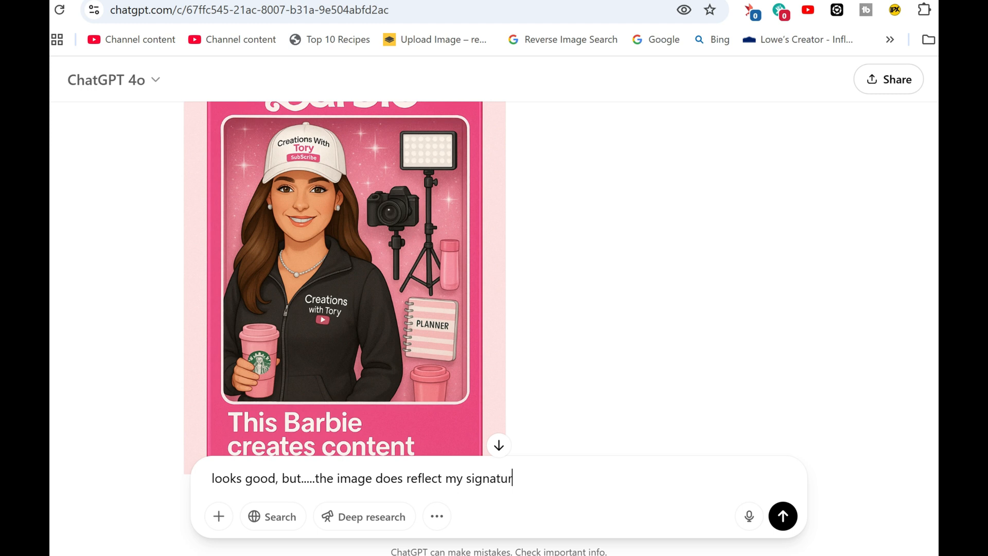
text(e facial features.)
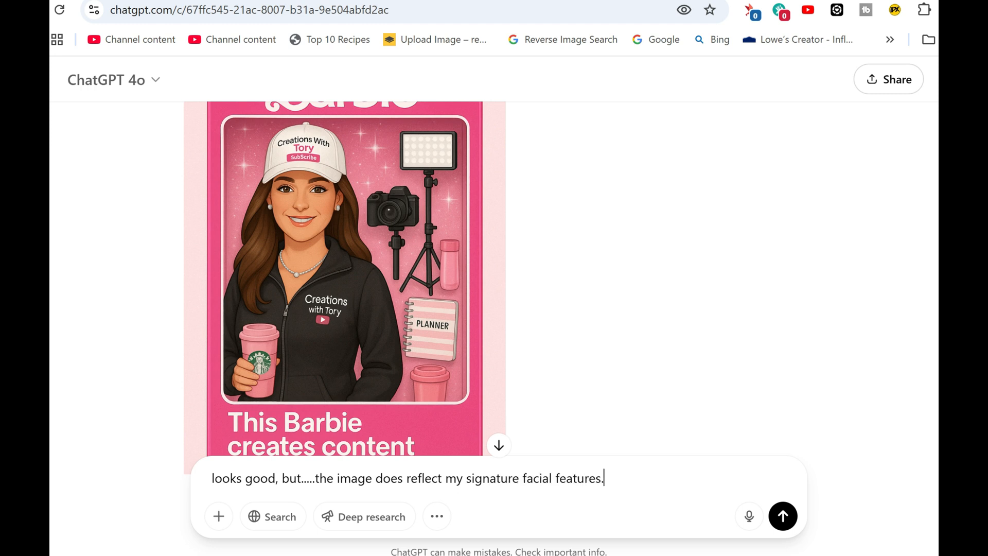
Ask in the reply for that change, for removing the pink coffee cup inside the box, and for keeping the cup being held
text(  please make that change.  Also get rid of the pin)
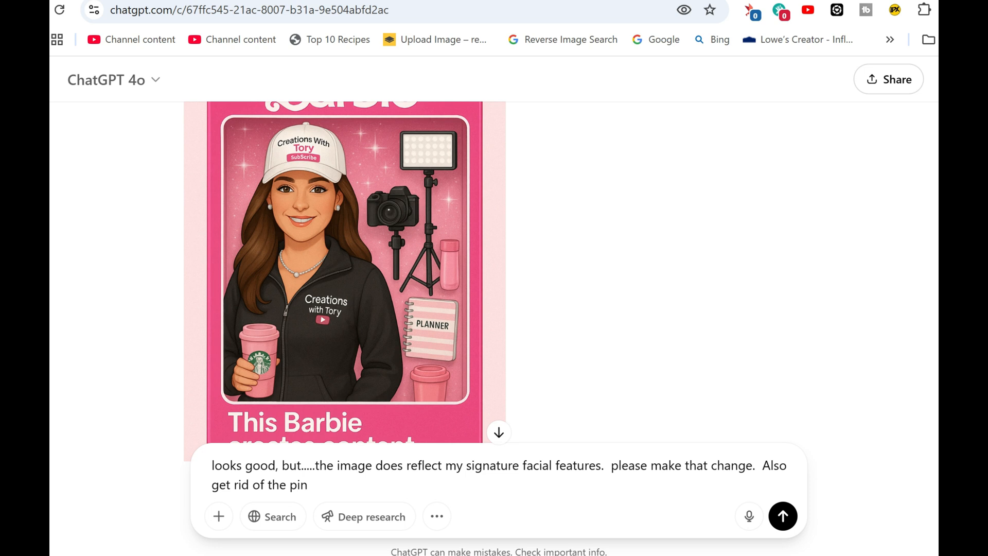
text(k coffee cup in)
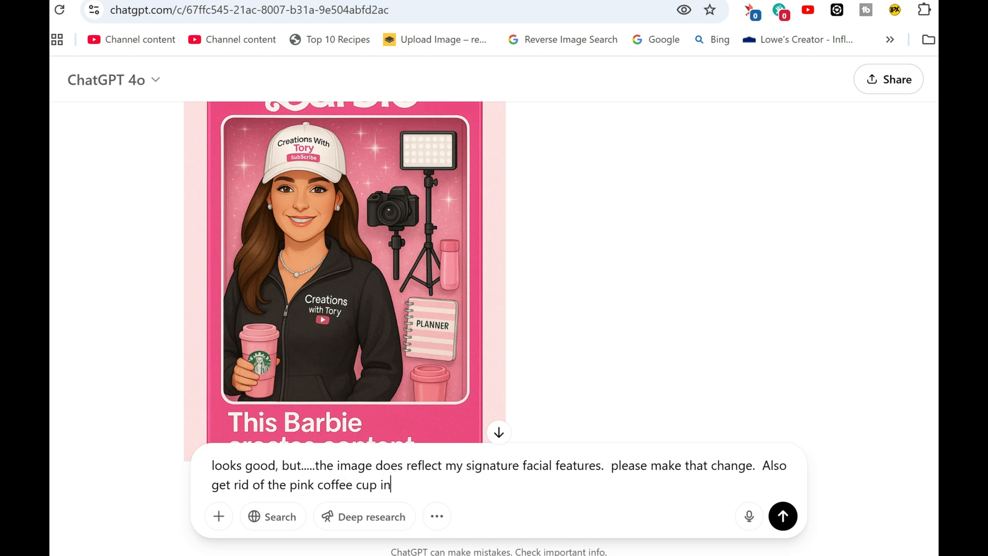
text(side the box, keep the coffee cup I a)
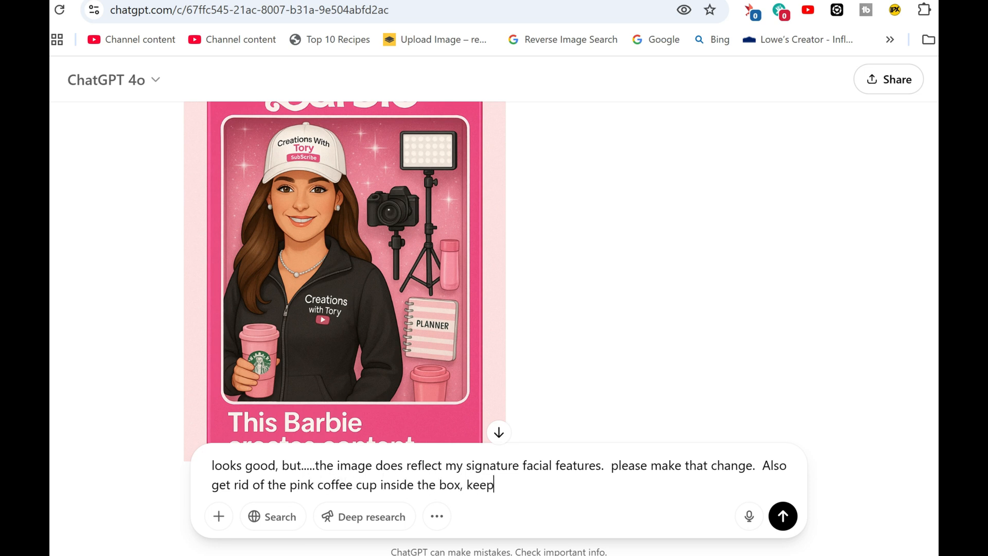
text(m holding, there is also something)
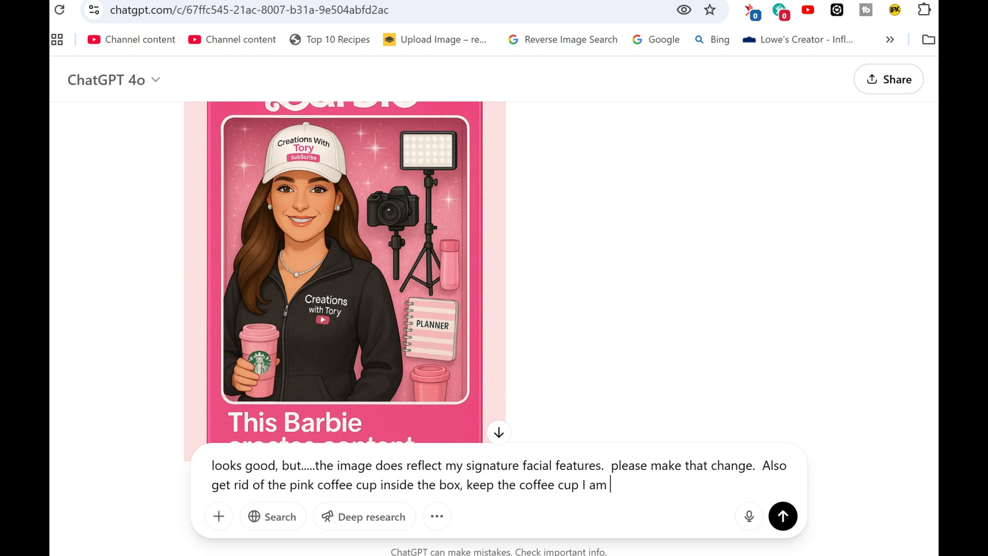
Ask for removal of the unknown item inside the box next to the led video light
text( inside the b)
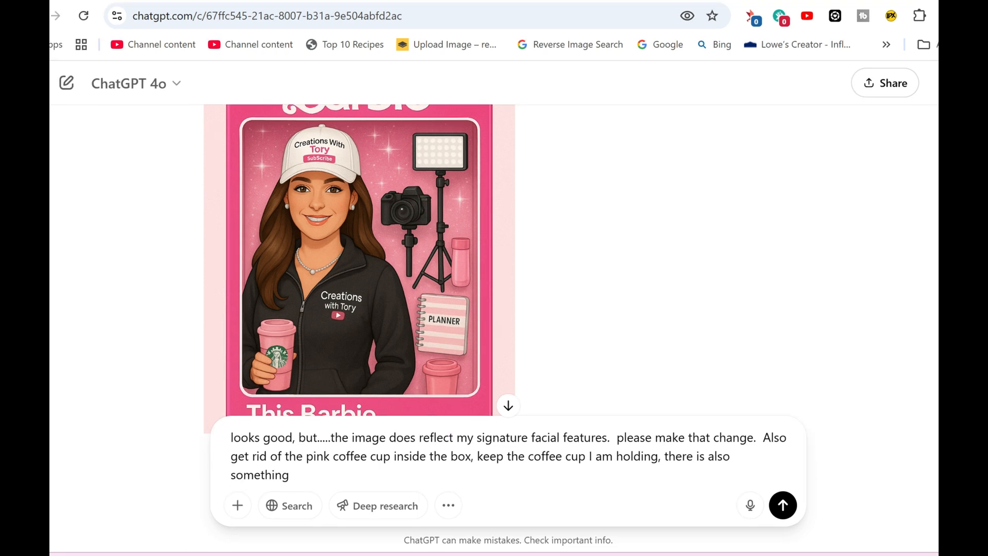
text(ox next to the led v)
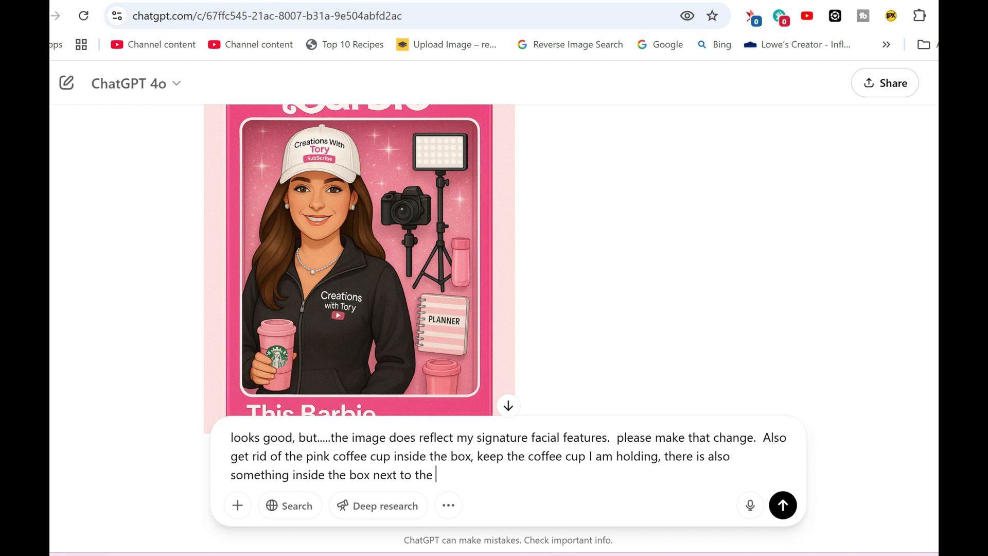
text(ideo light, and i dont know what)
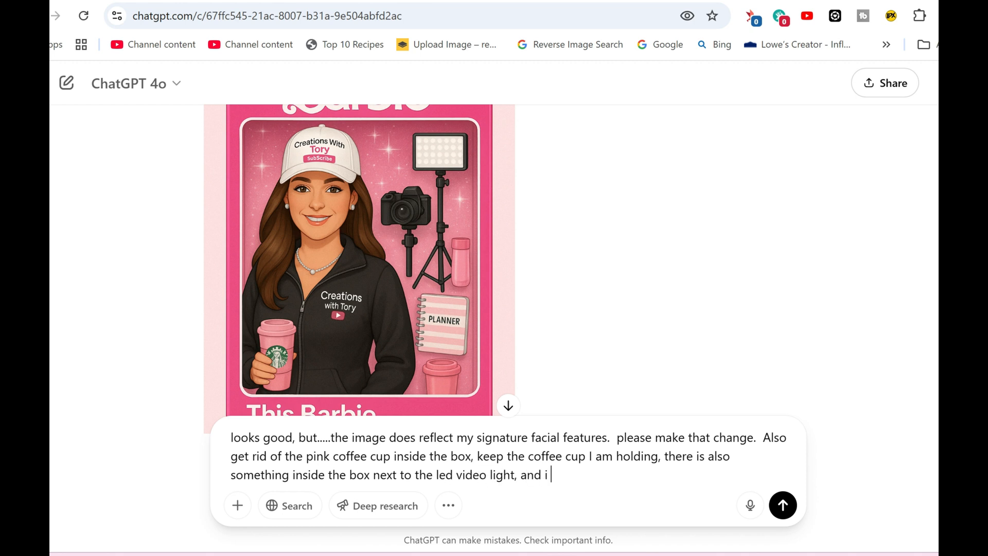
text( that )
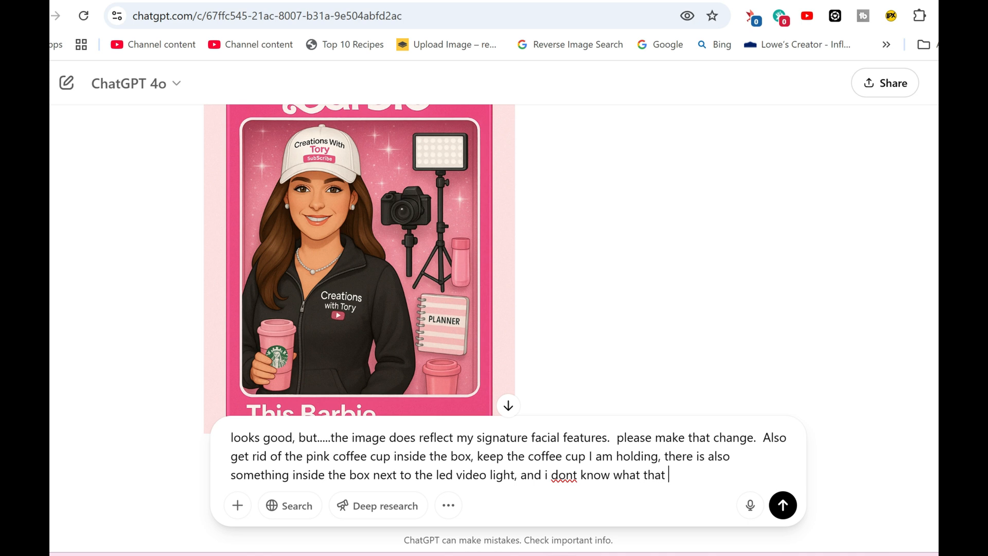
text(is, please remo)
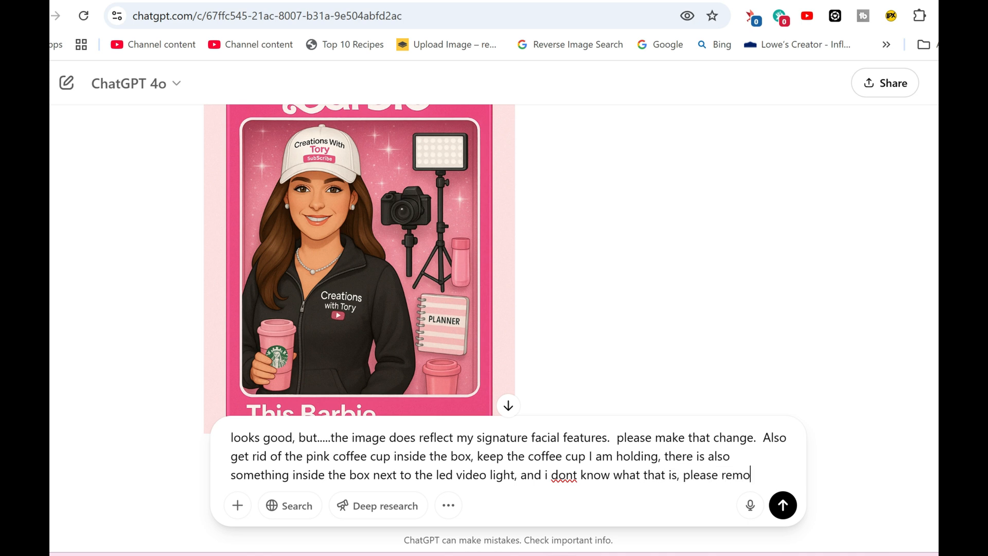
Add "add an iphone on a tripod, and make the camera by itself" and delete the leftover camera and full tripod wording
text(ve that.   the camera and add a full tripodadd an iphone on )
text(a tripod, an)
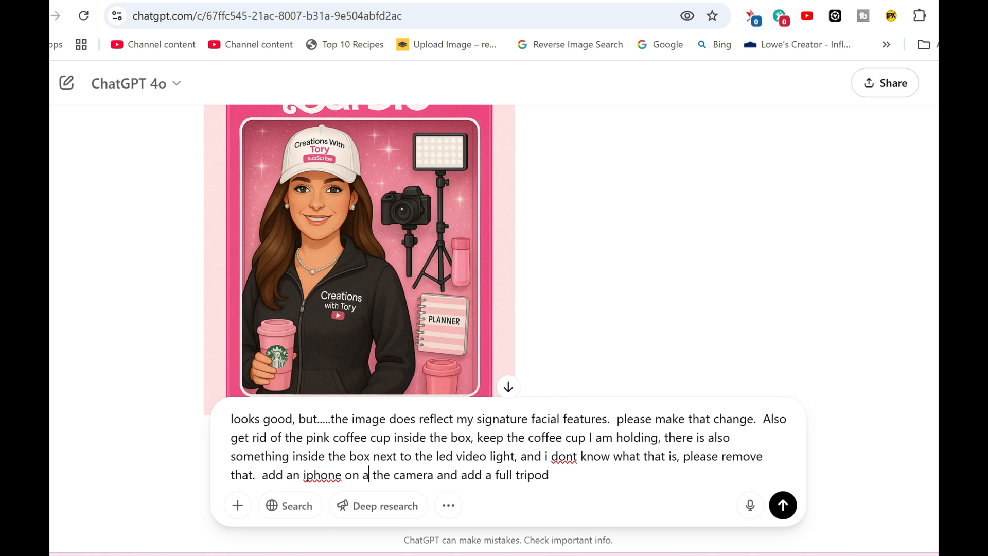
text(d make the camera b)
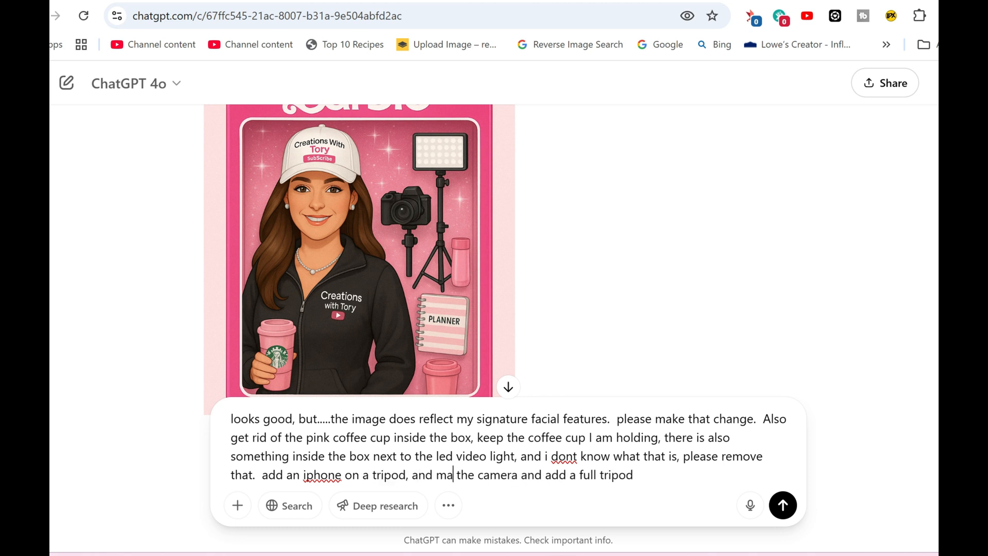
text(y itself)
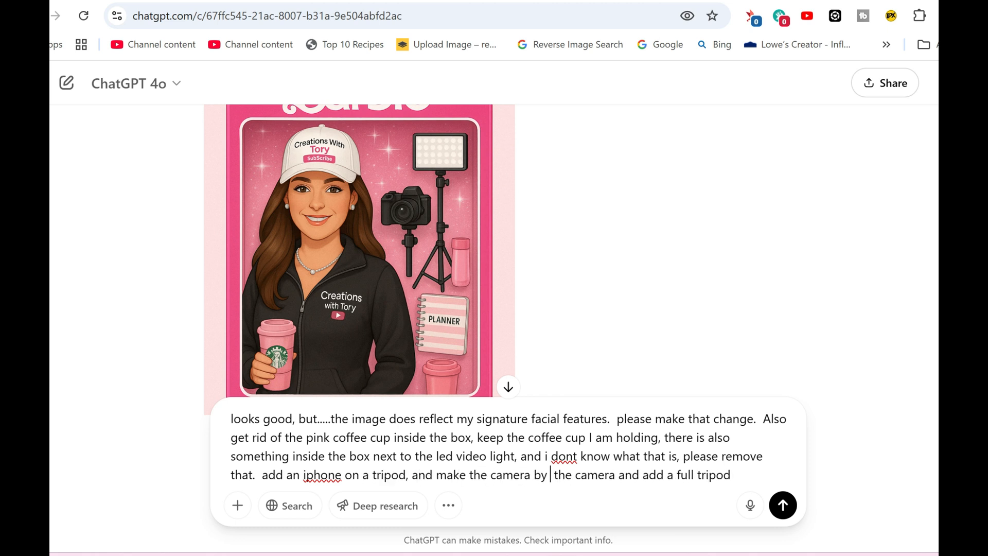
key(shift+End)
key(Delete)
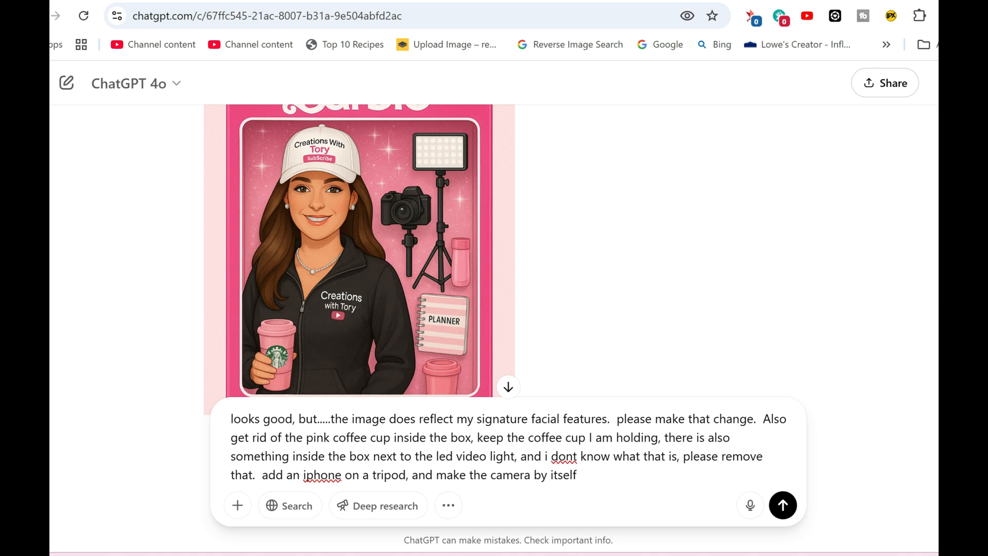
Correct the first sentence to "does not reflect" and end the reply with a request for headphones and a Lenova laptop as accessories
click(423, 418)
text(not)
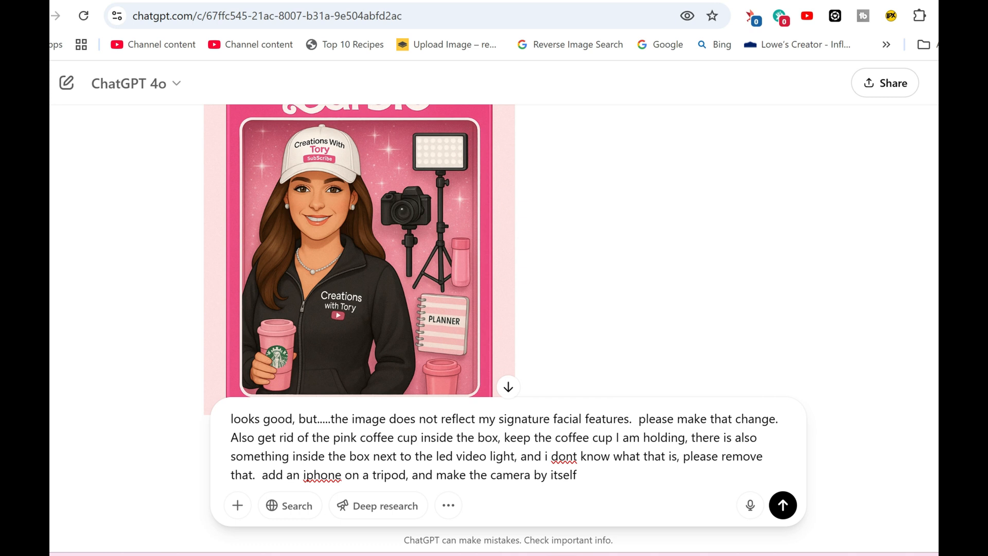
text(.  also add he)
text(adphones as an acc)
text(essories and a L)
text(enova laptop.)
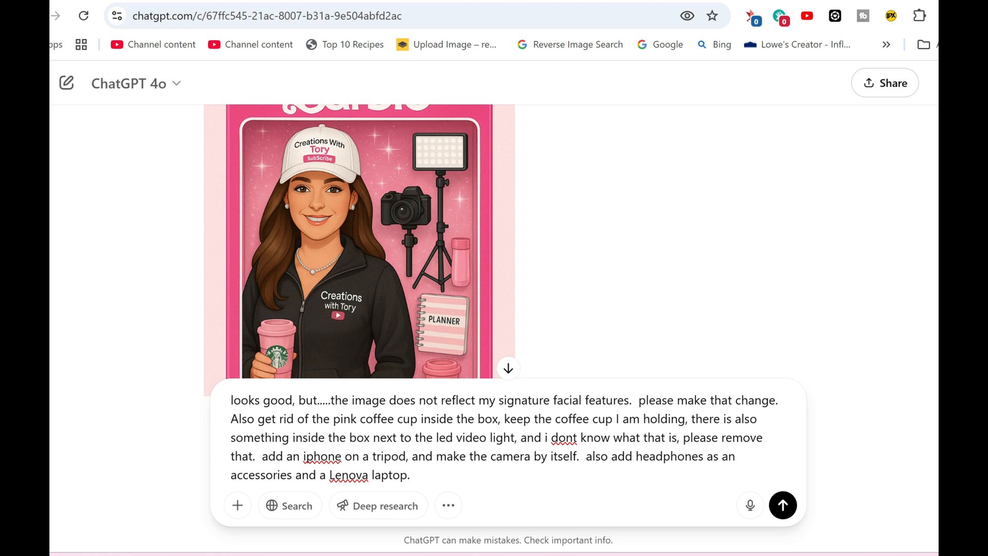
Add the sentence "Otherwise I like the detail and color you did." to the reply
text(  Otherwise I like the )
text(detail and col)
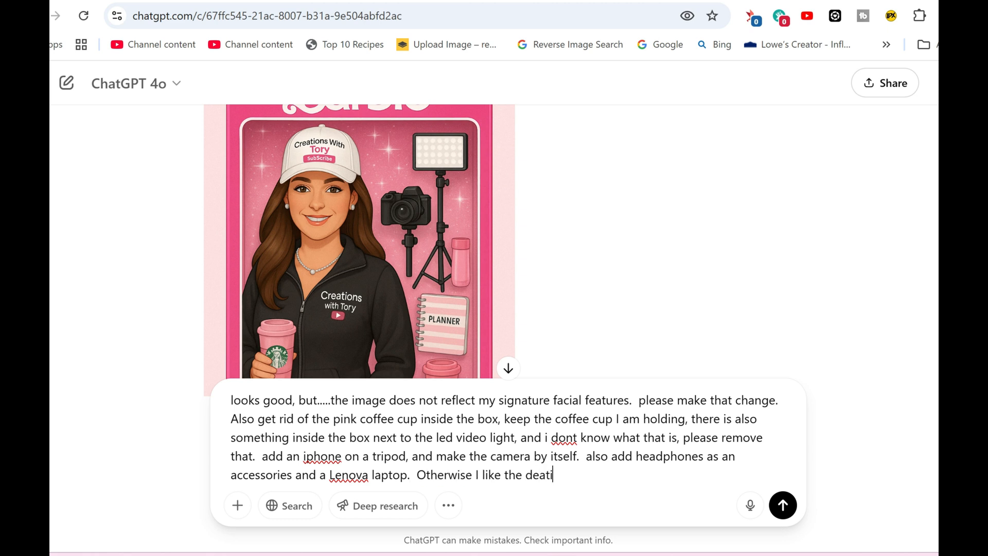
text(or you did.  )
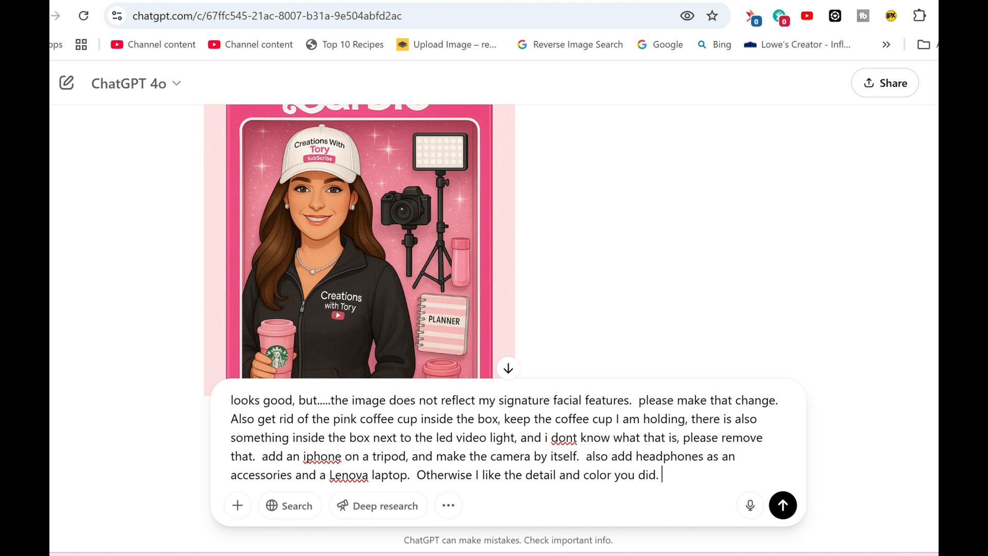
Add "You also spelled LTK and Instagram incorrectly or you added the incorrect logo, please fix that as well" and send the reply
text(You also spell)
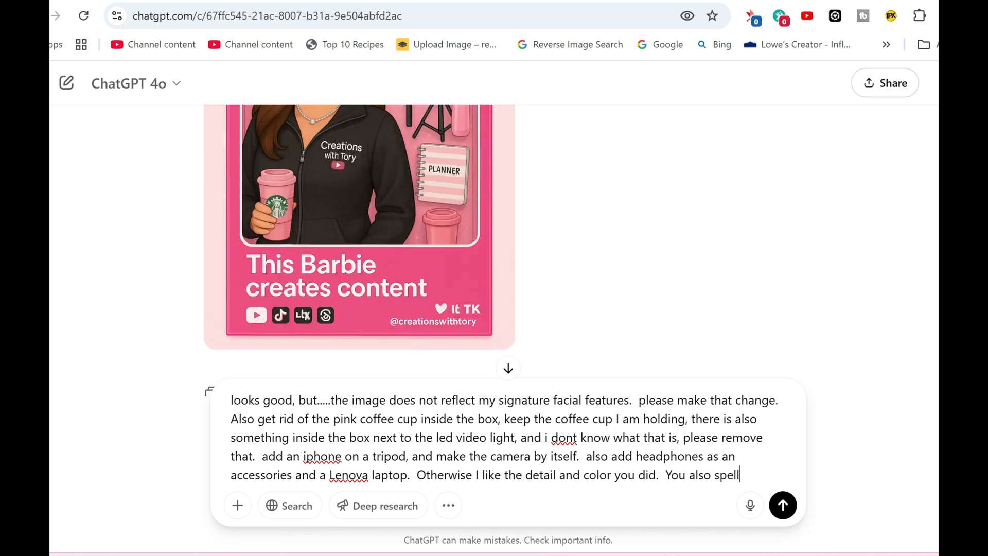
text(ed LTK and )
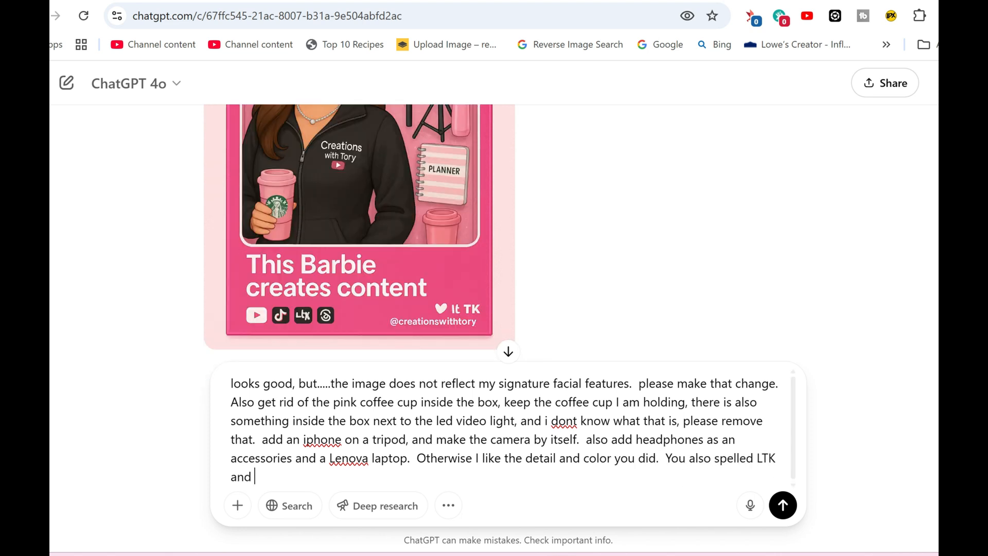
text(Instagram incorr)
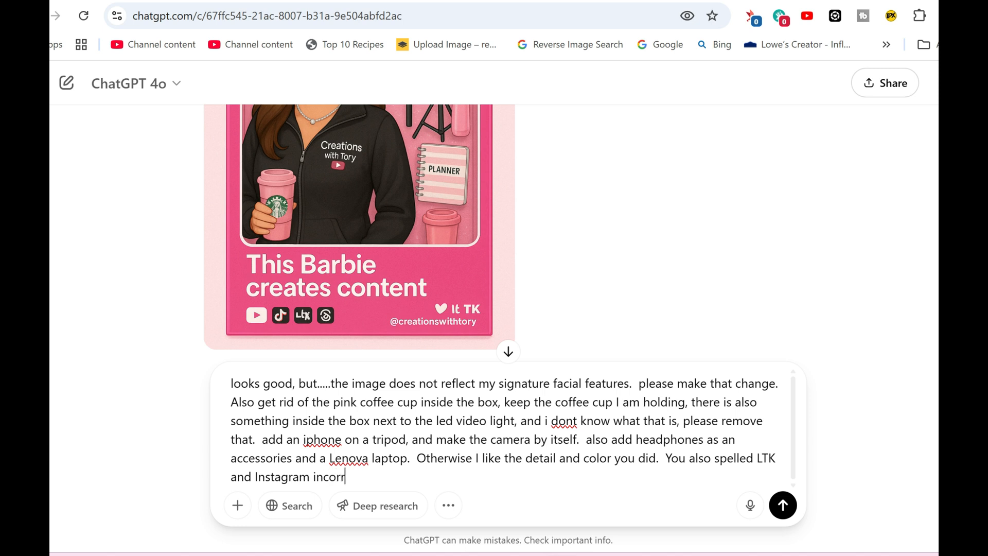
text(ectly or you ad)
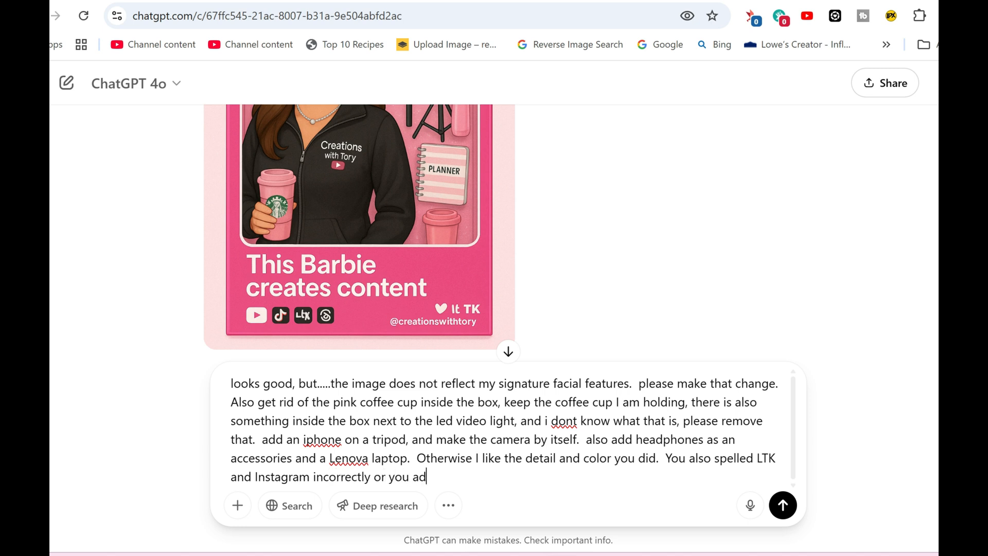
text(ded the incorrect log)
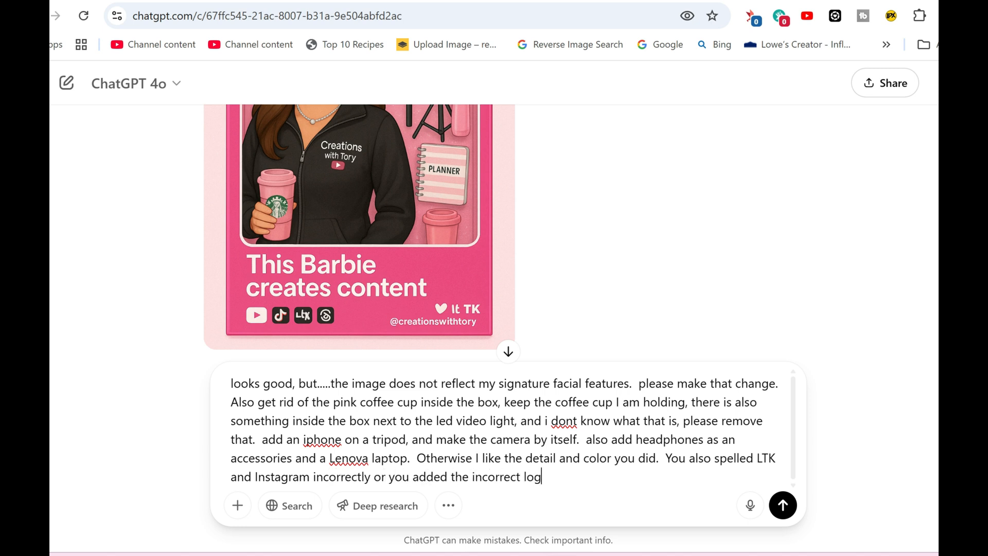
text(o, please fix that as wel.)
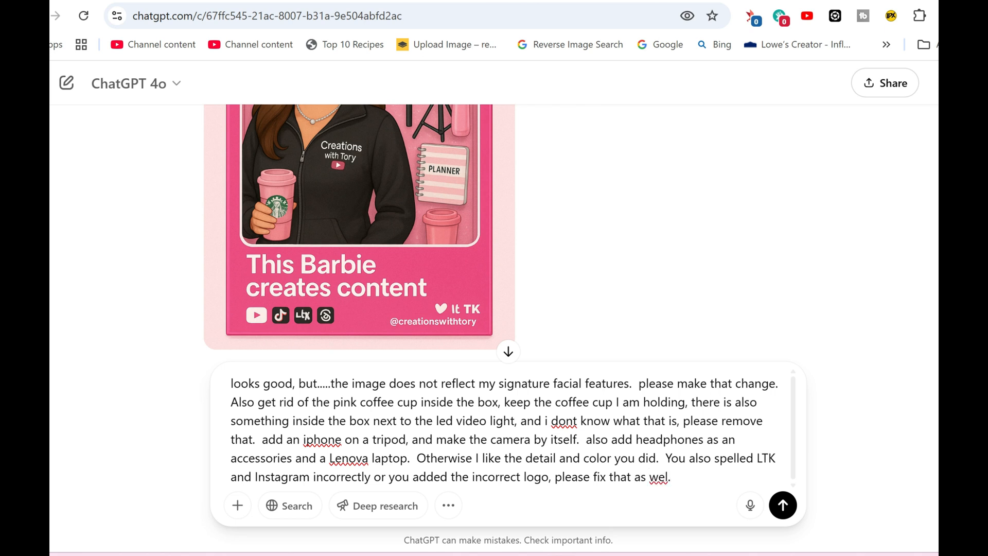
key(BackSpace)
text(l)
key(Return)
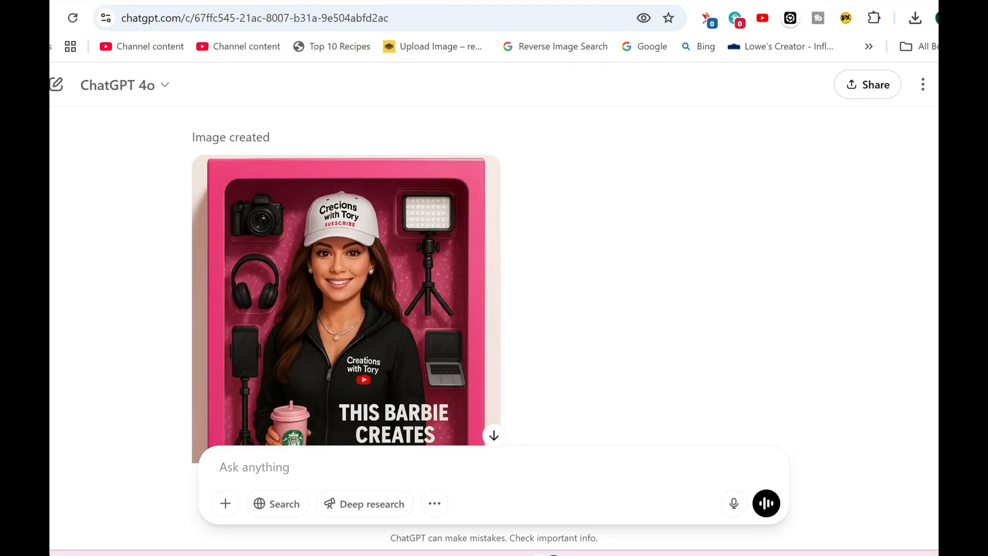
Start a new reply with "looks good! The big Barbie font below is messed up, please correct the Barbie verbiage above the creates content"
scroll(346, 275, down, 3)
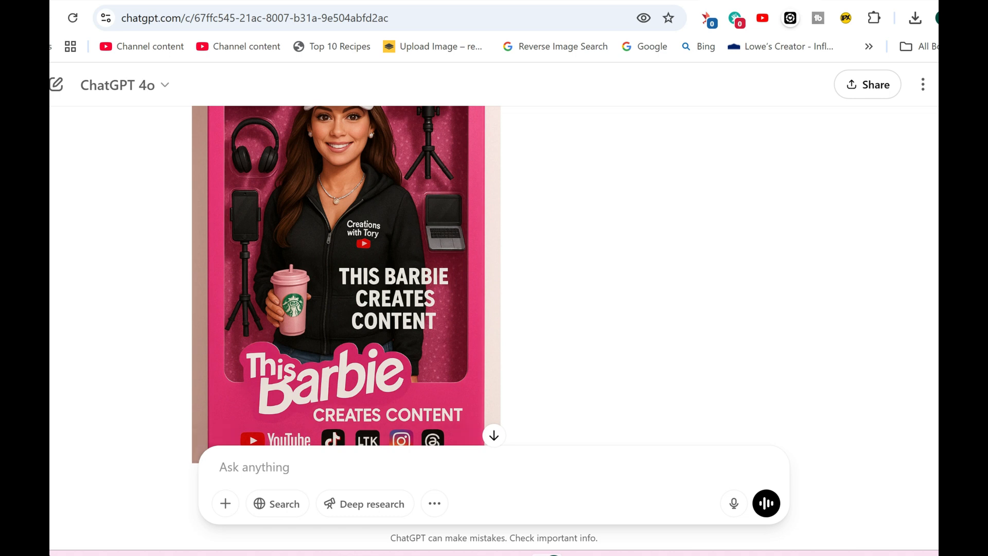
text(looks good!  The)
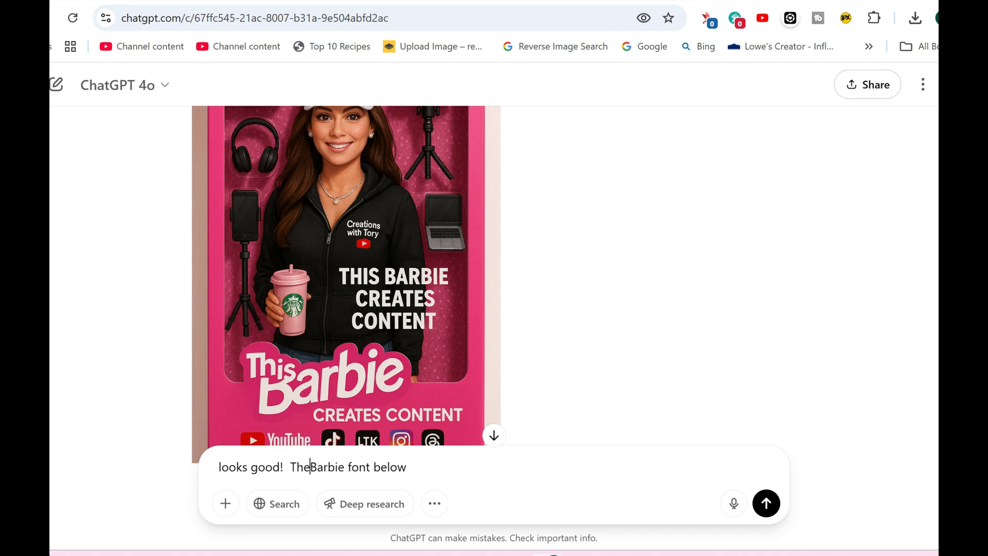
text(big Barbie font below)
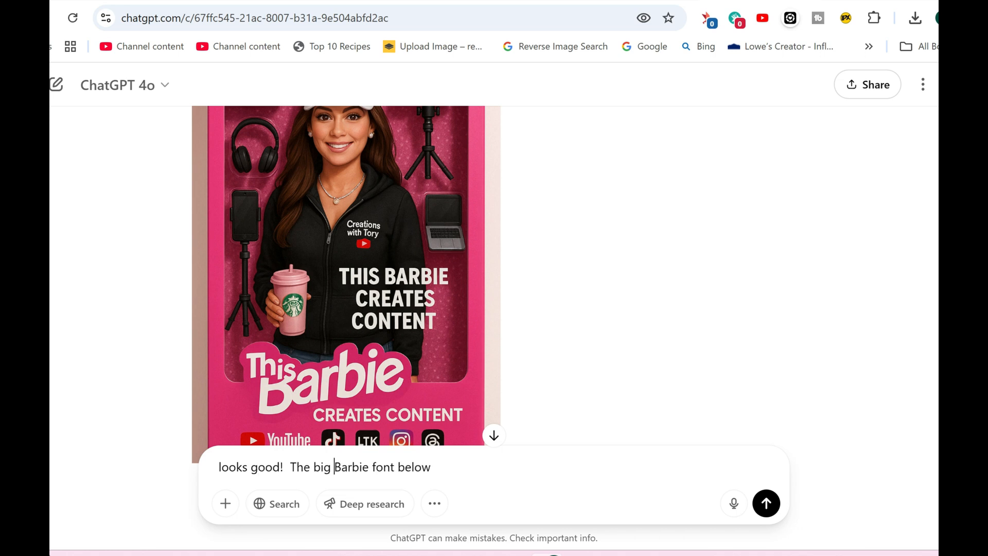
click(432, 466)
text(is messed up, please correv)
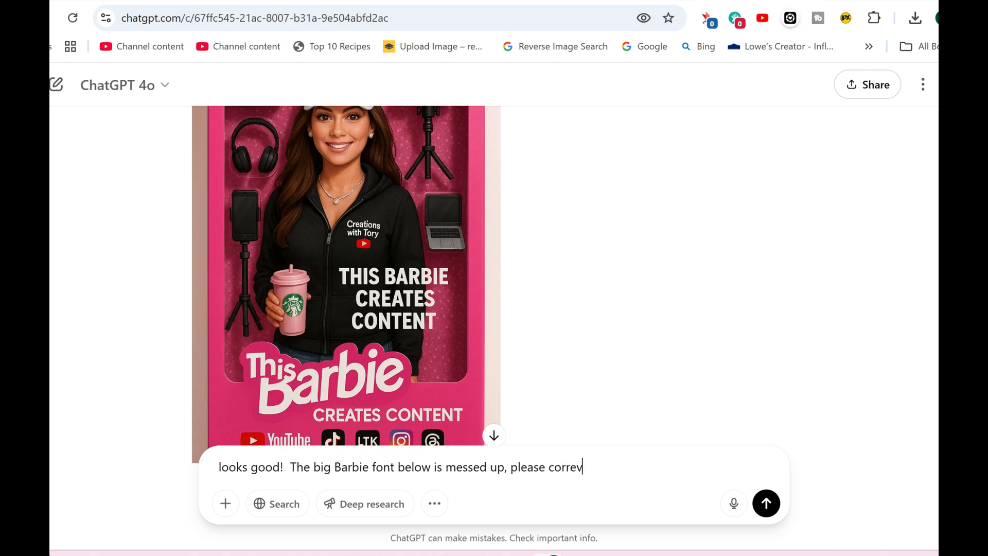
key(BackSpace)
text(ct the Barbie verbiage above the cr)
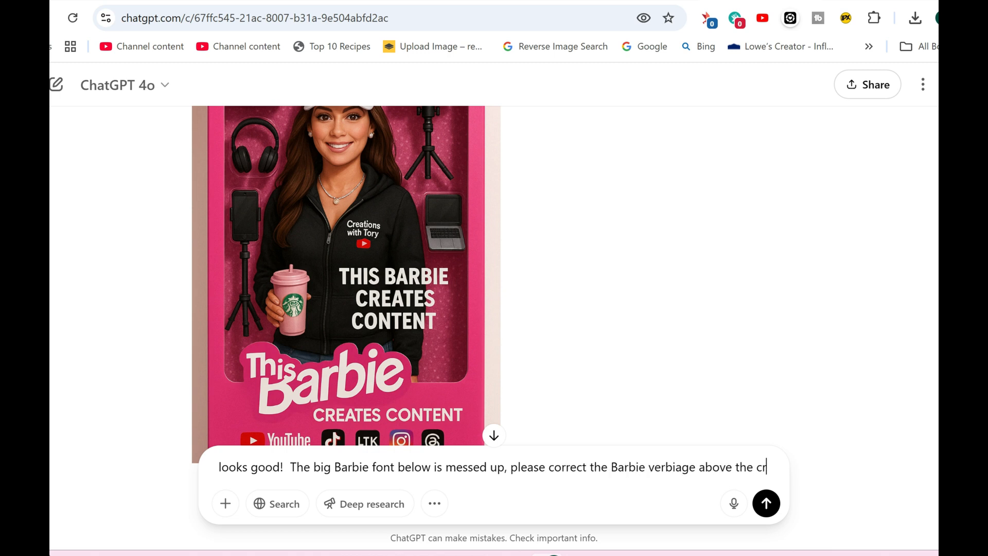
text(eates content, and )
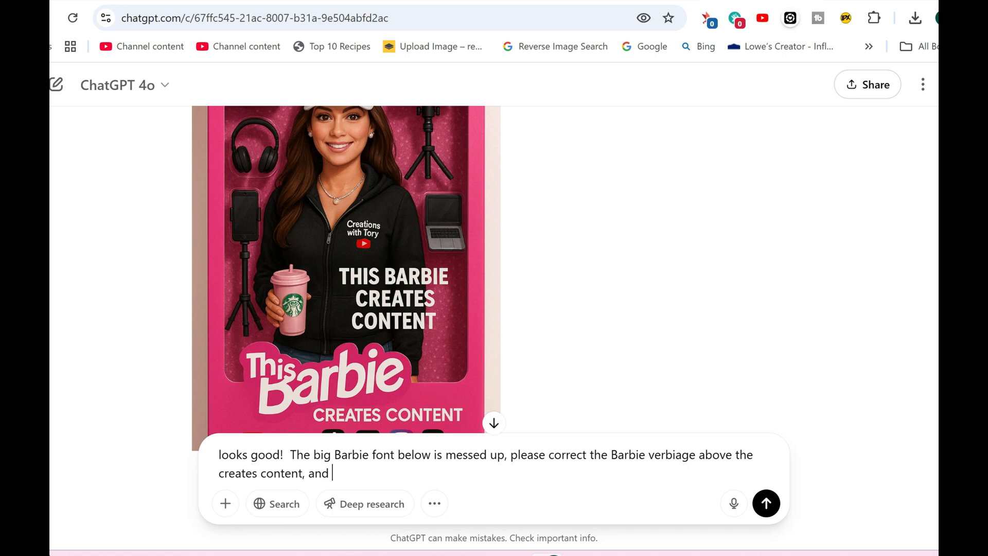
Add that the channel name is misspelled on the white hat, requesting the correct name with "subscribe" under it in bright pink
text(you spelled my)
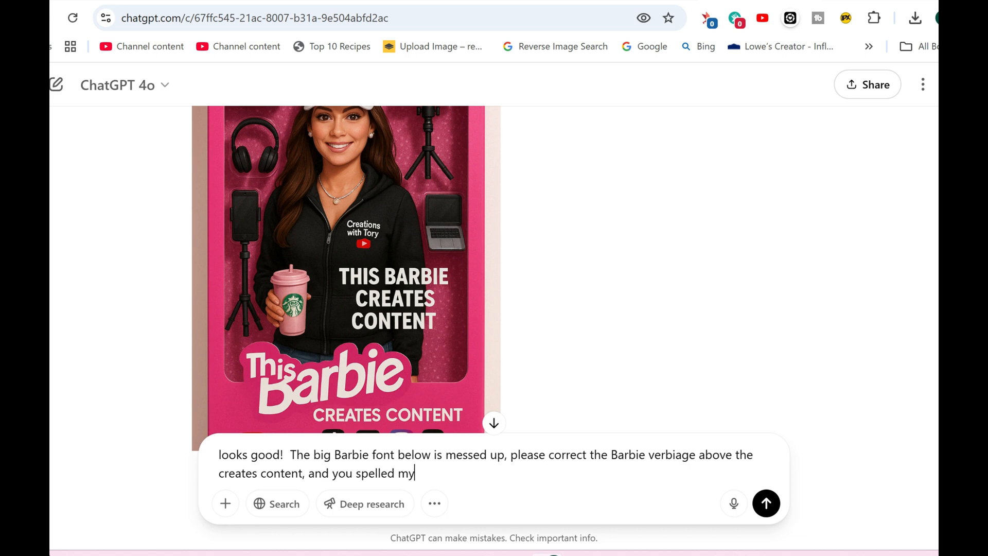
text( channel wrong on my whit)
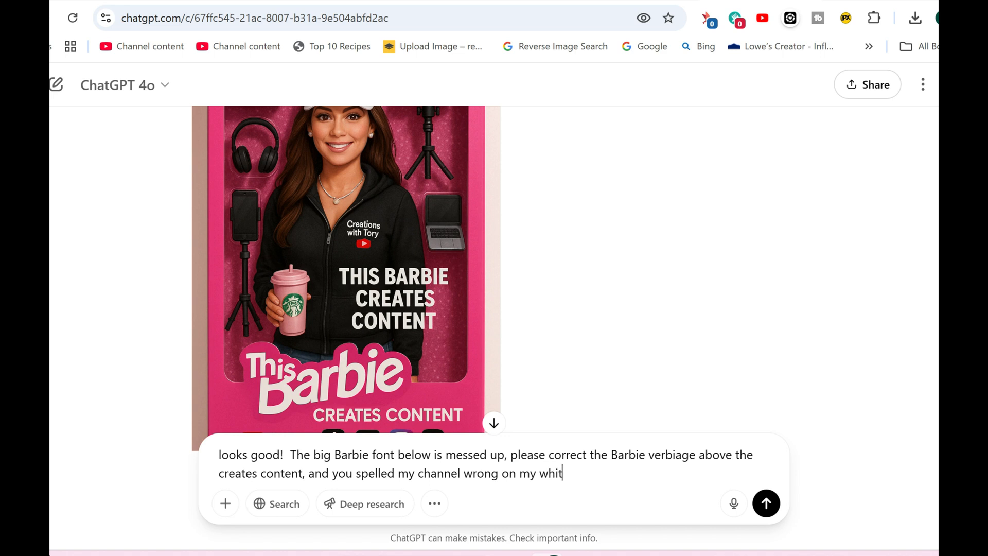
text(e hat.  please pu)
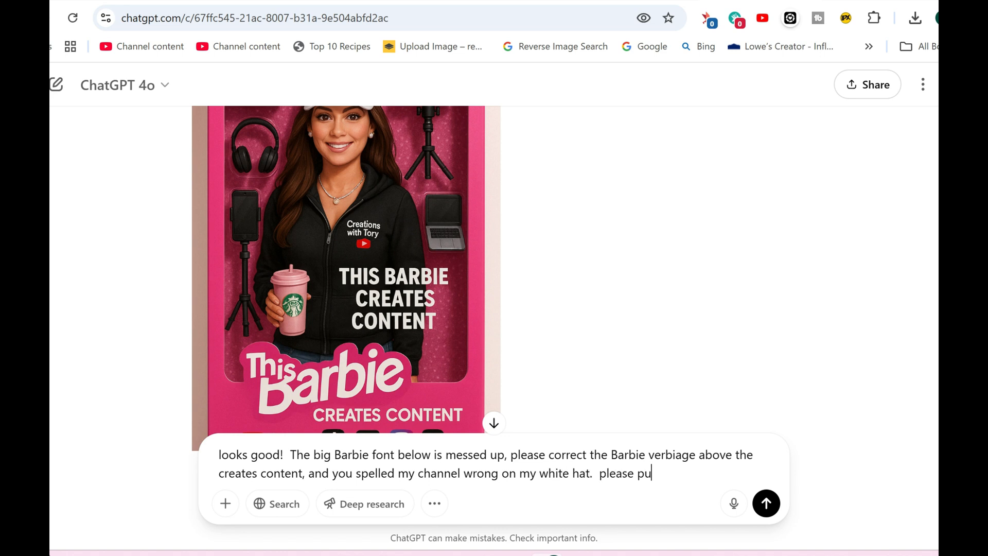
text(t creations with torty)
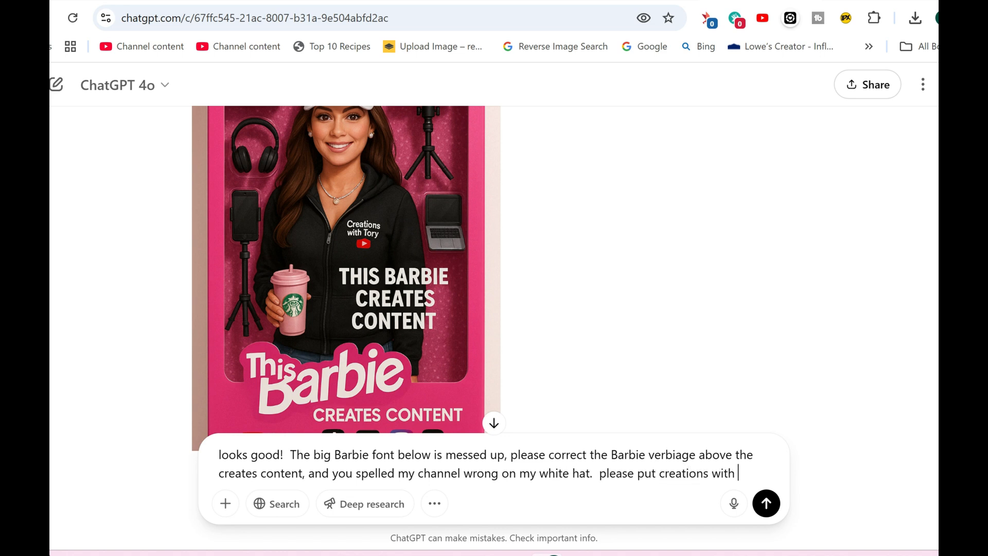
key(BackSpace)
key(BackSpace)
text(y and then subcribe under that and have subscribe be in bright pink)
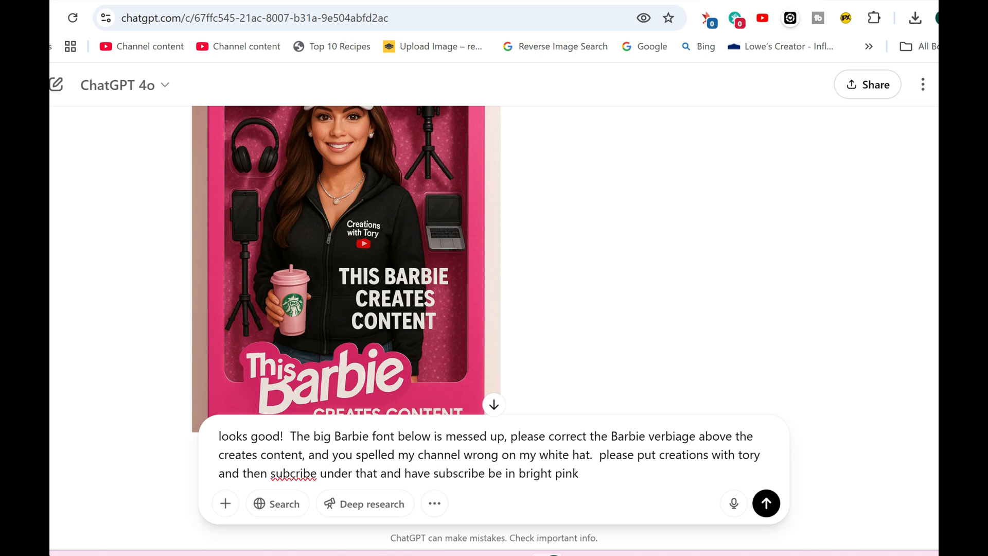
Correct the spelling of the first "subscribe" in the reply and send the message
click(290, 473)
text(s)
scroll(345, 260, up, 2)
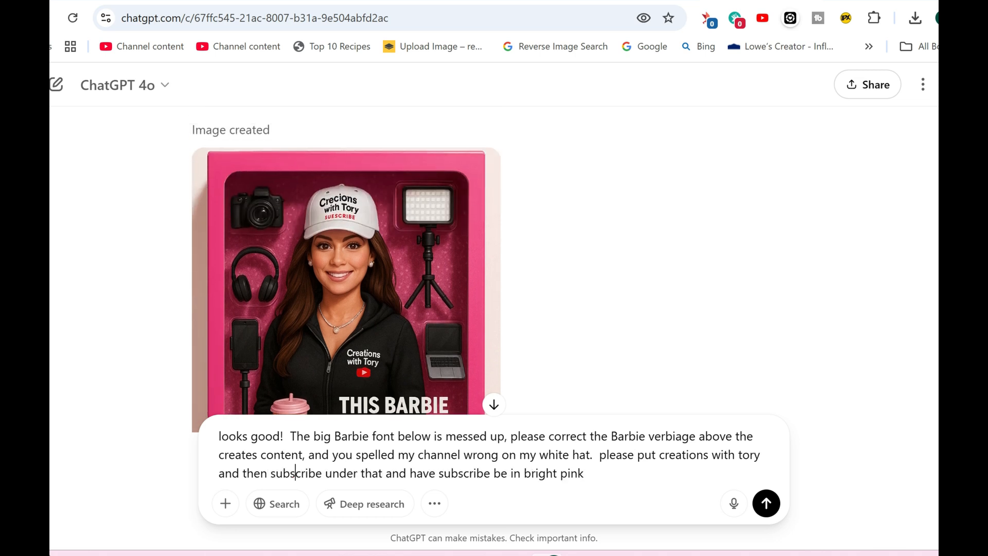
scroll(346, 260, down, 2)
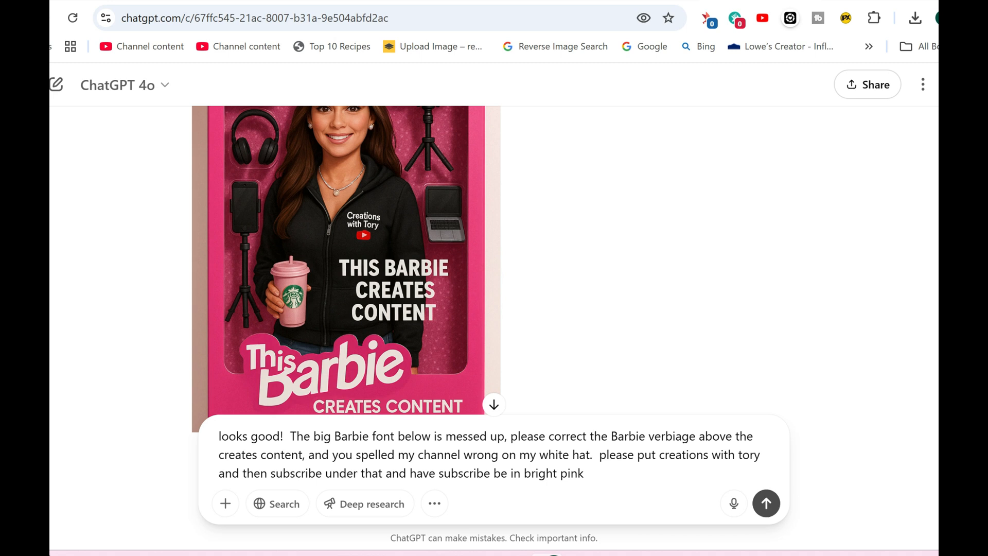
key(Return)
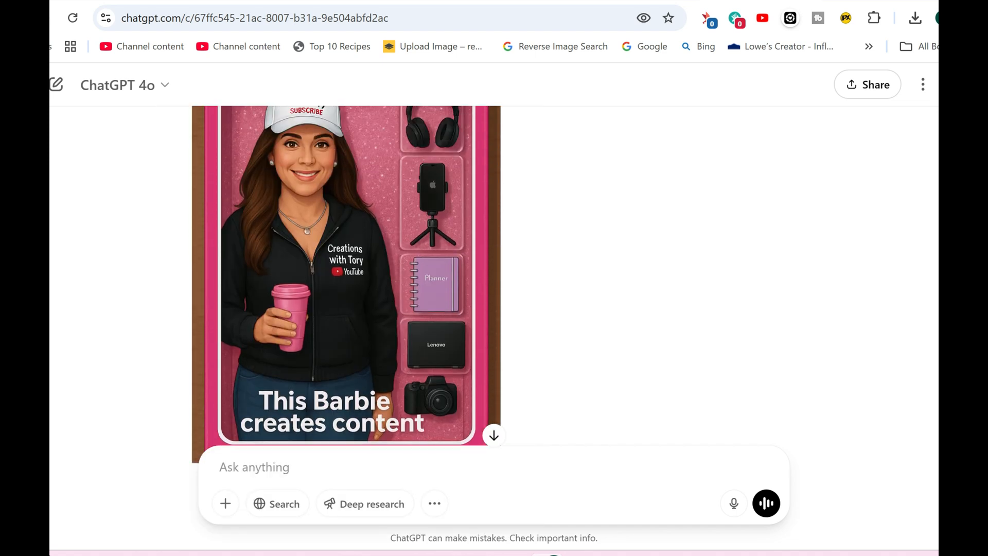
scroll(493, 276, up, 1)
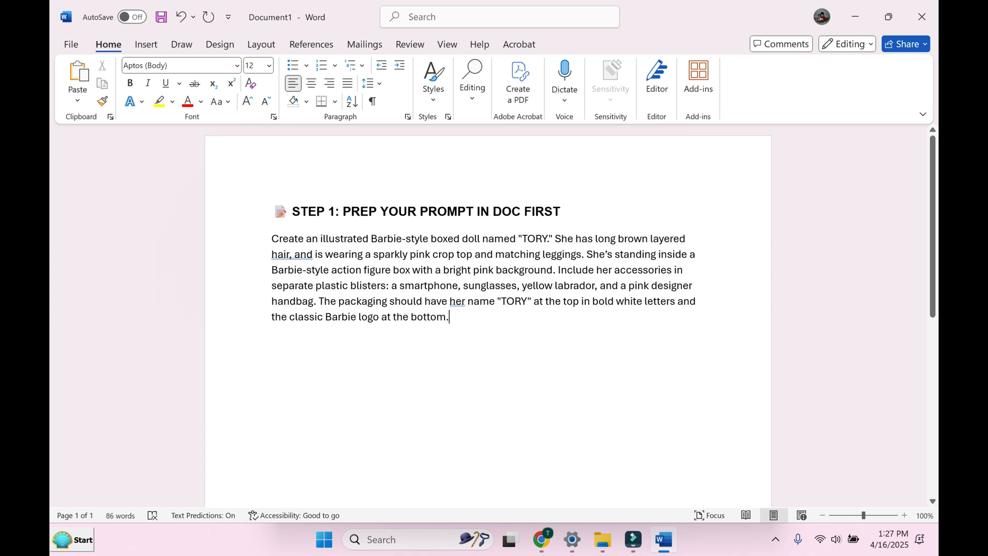
Copy the whole illustrated Barbie-style boxed doll prompt below the STEP 1 heading in the Word document
drag(450, 316, 271, 239)
key(ctrl+c)
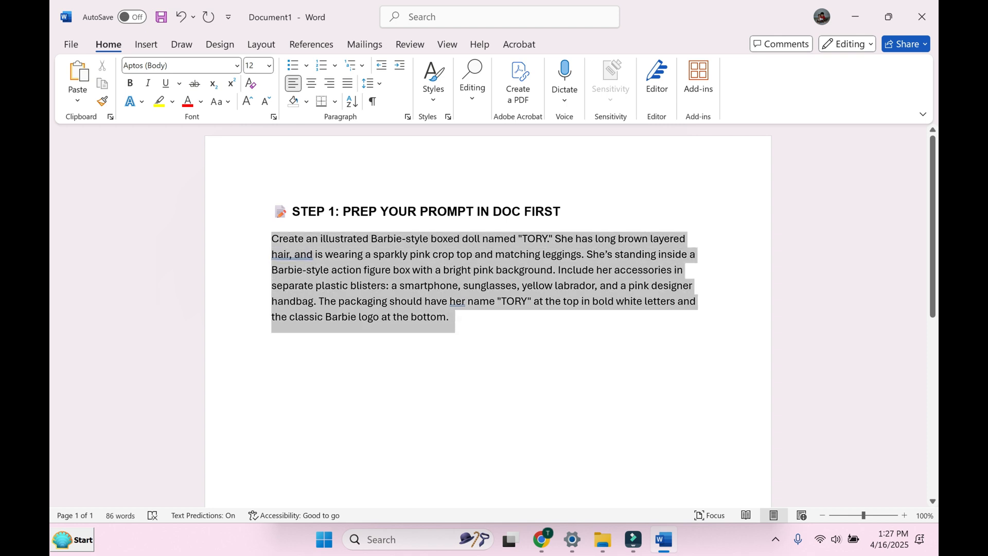
right_click(272, 241)
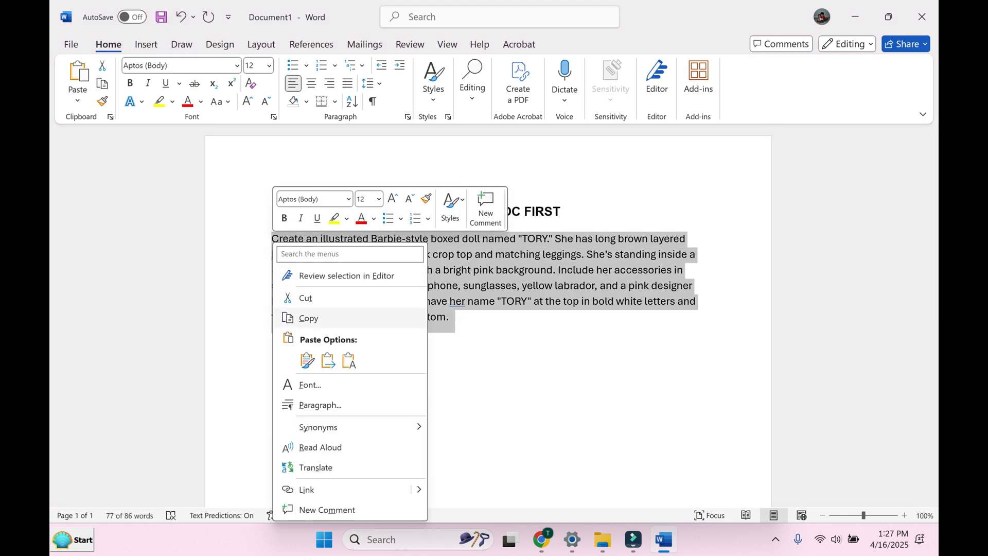
click(309, 318)
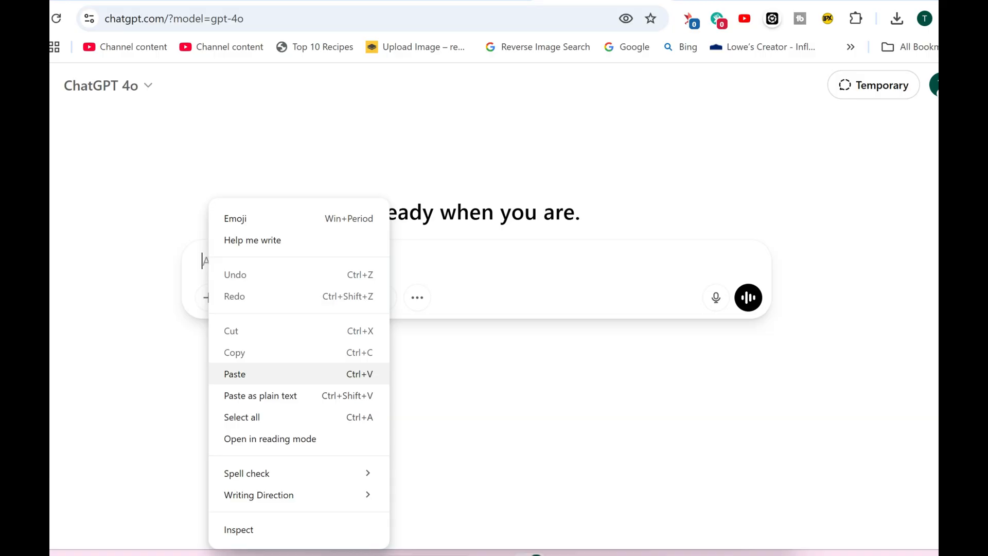
Paste the copied doll prompt into a new ChatGPT 4o chat and submit it to generate the image
click(242, 373)
click(748, 331)
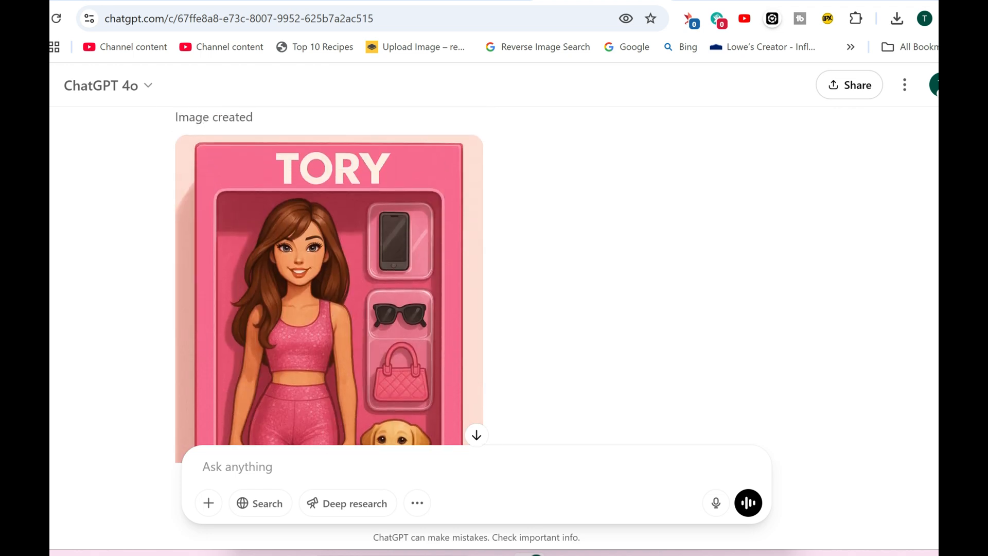
scroll(329, 278, down, 1)
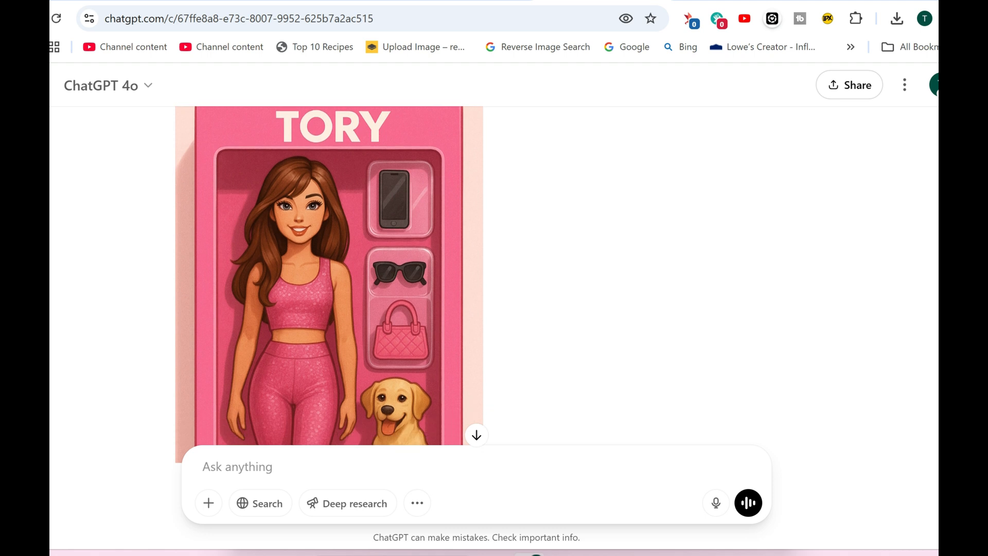